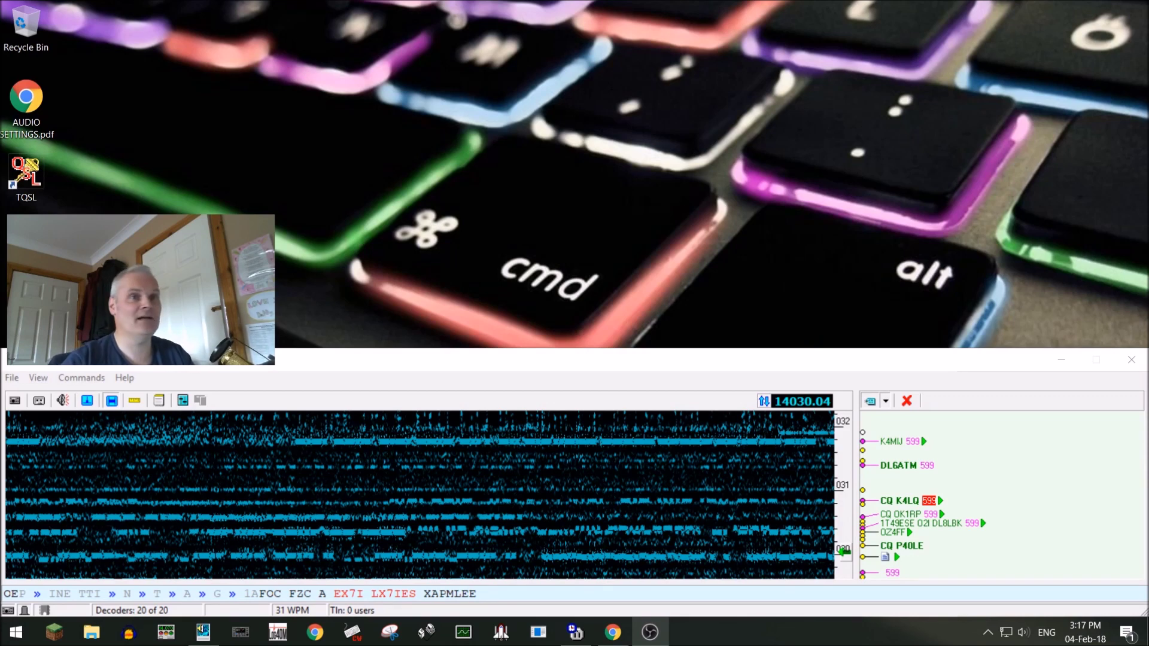
Examine the features and screenshots on the dxatlas.com CW Skimmer page in Chrome, and minimize the browser.
{"action": "left_click", "coordinate": [628, 634]}
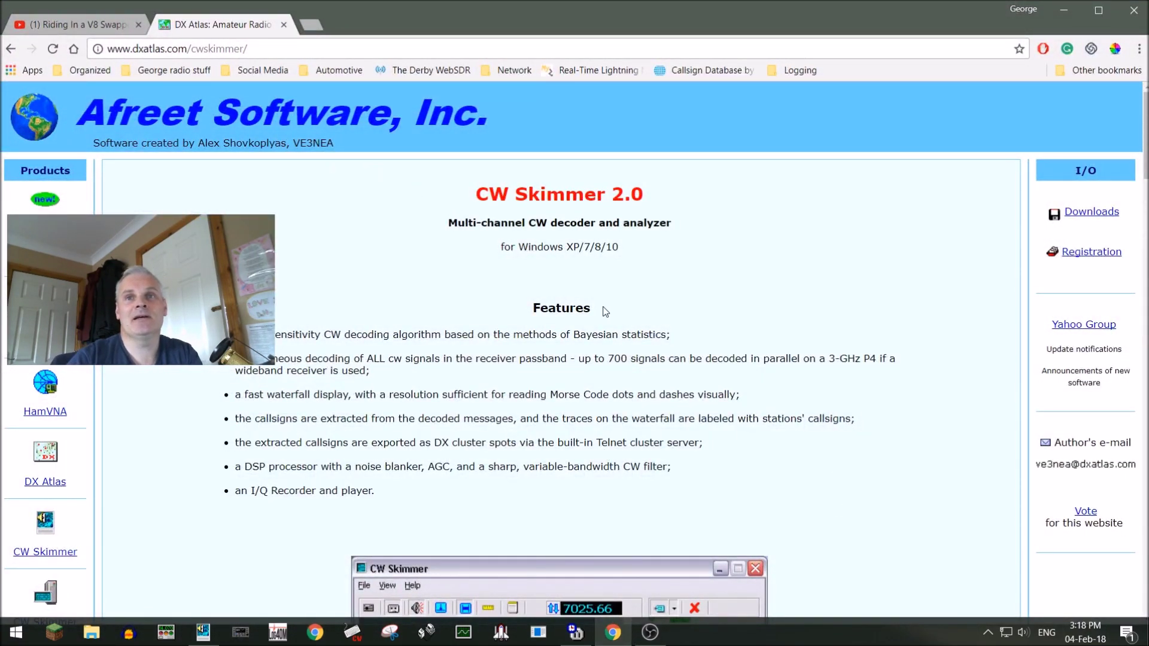
{"action": "scroll", "coordinate": [603, 363], "scroll_direction": "down", "scroll_amount": 3}
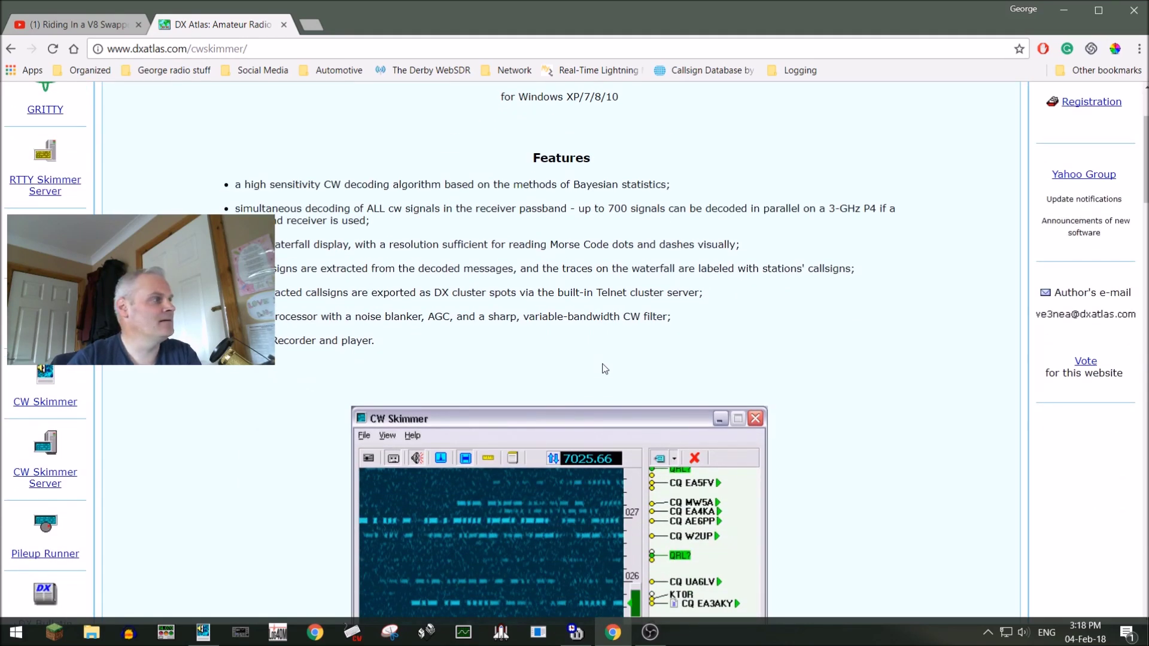
{"action": "scroll", "coordinate": [603, 359], "scroll_direction": "down", "scroll_amount": 5}
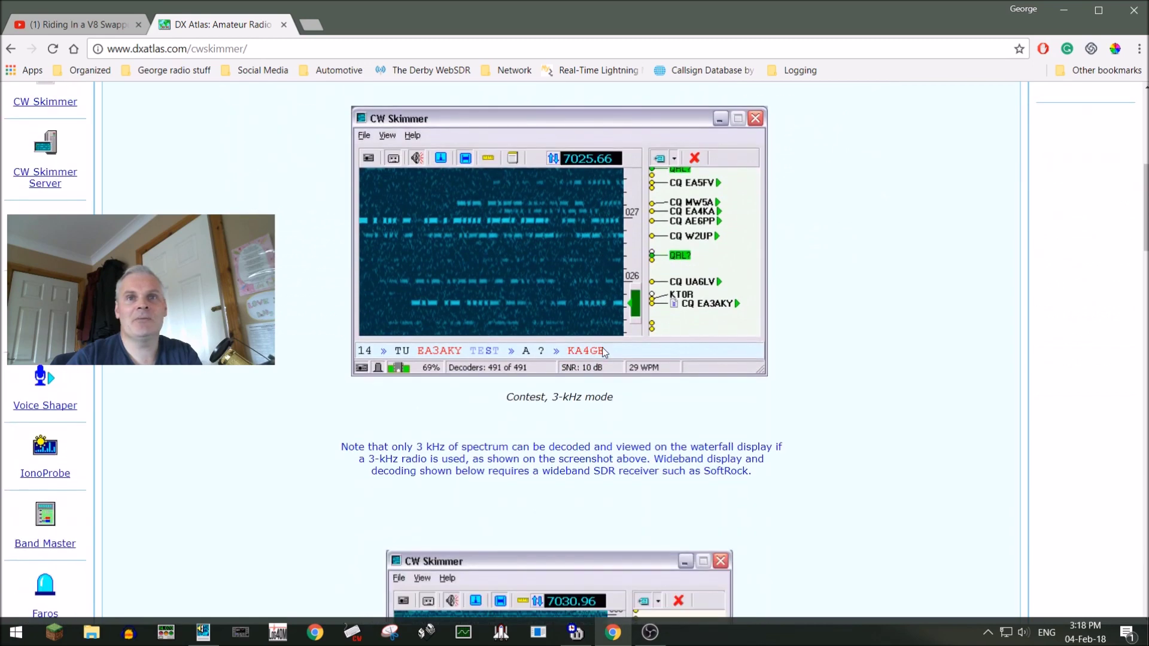
{"action": "scroll", "coordinate": [601, 347], "scroll_direction": "down", "scroll_amount": 4}
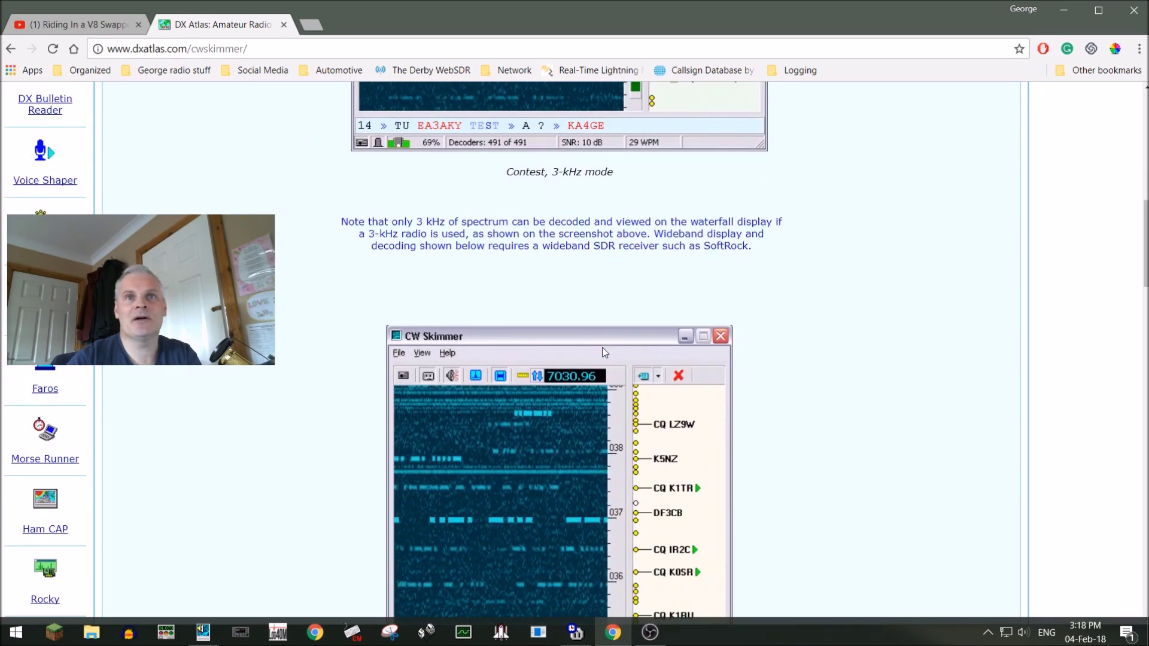
{"action": "scroll", "coordinate": [603, 352], "scroll_direction": "down", "scroll_amount": 10}
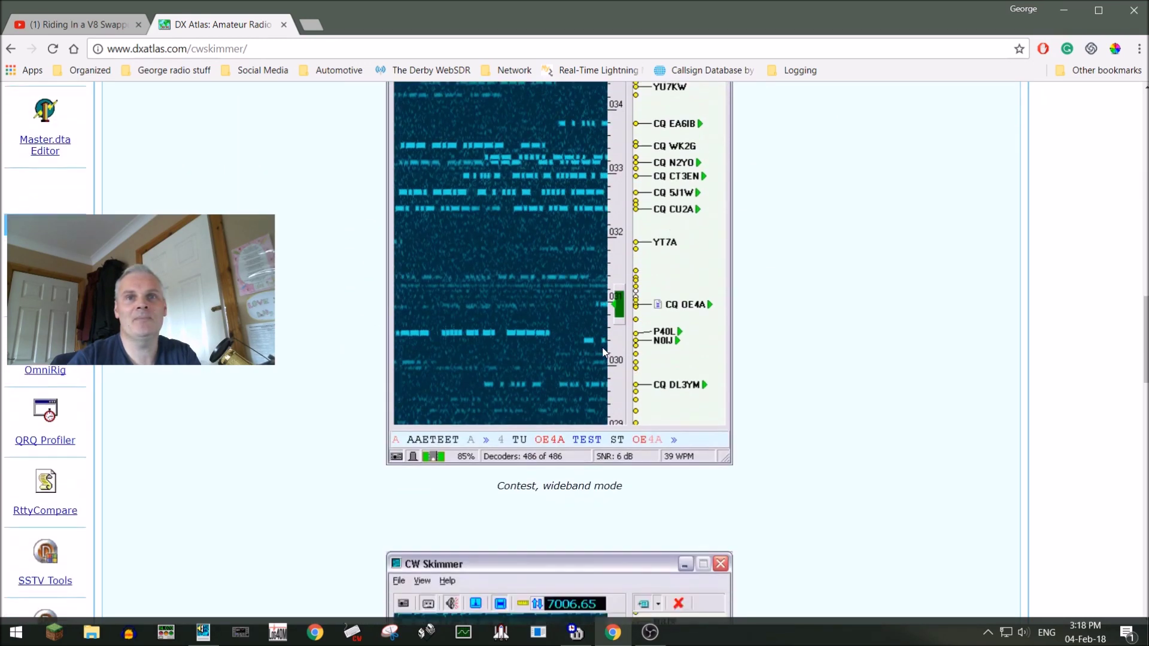
{"action": "scroll", "coordinate": [603, 351], "scroll_direction": "down", "scroll_amount": 11}
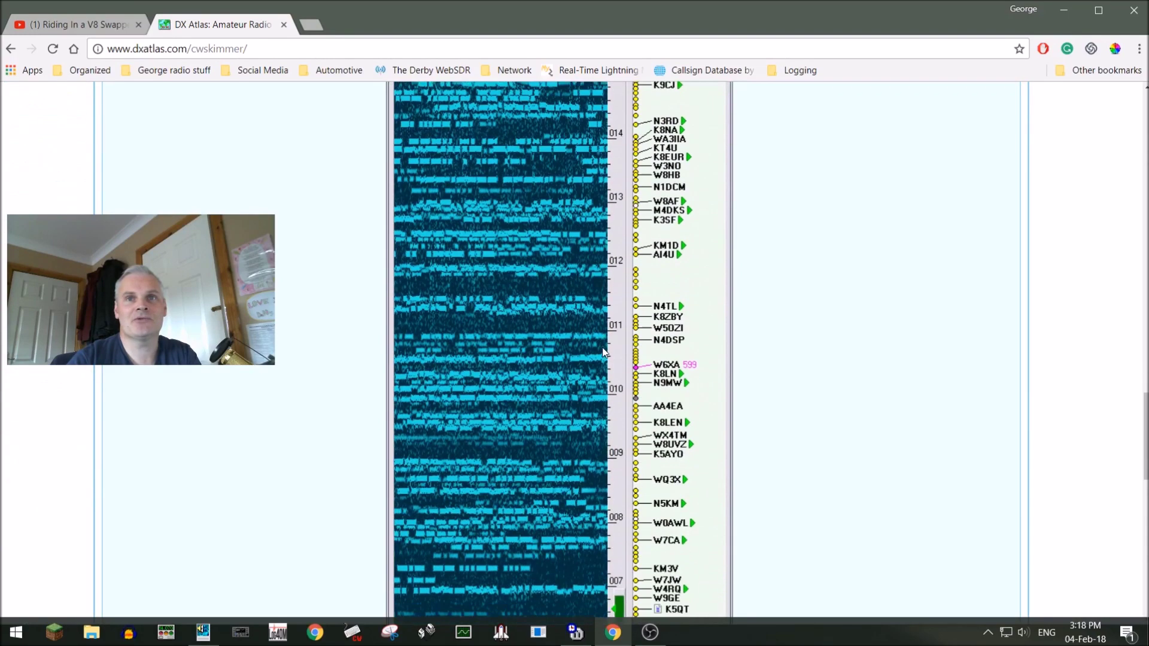
{"action": "scroll", "coordinate": [603, 351], "scroll_direction": "up", "scroll_amount": 16}
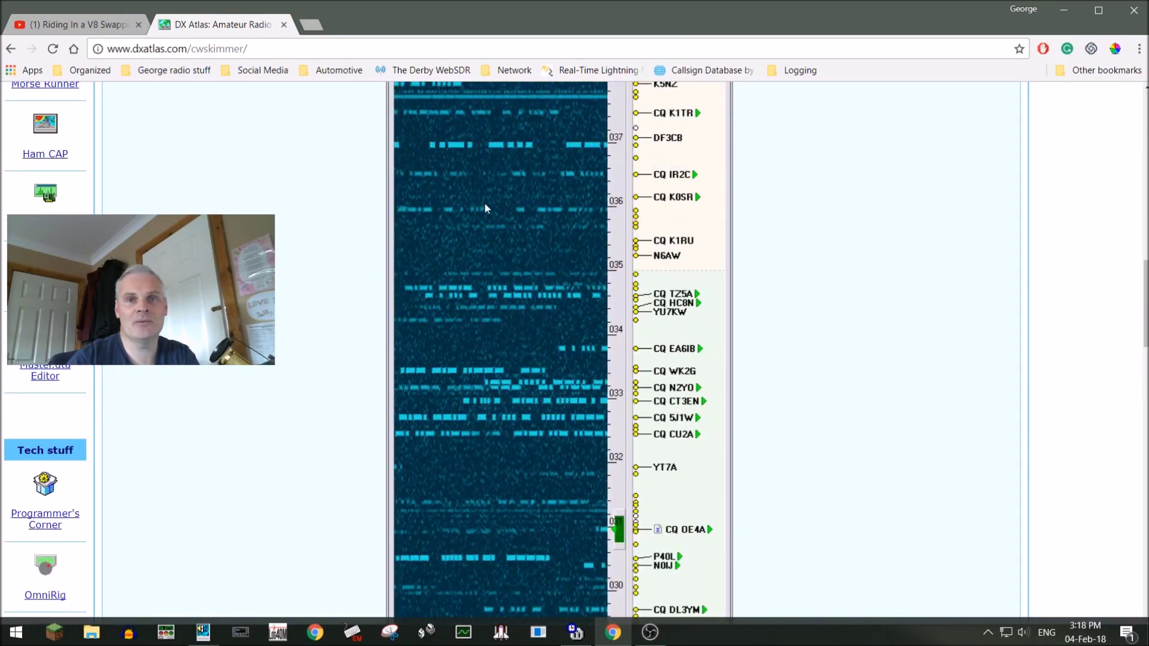
{"action": "left_click", "coordinate": [1068, 9]}
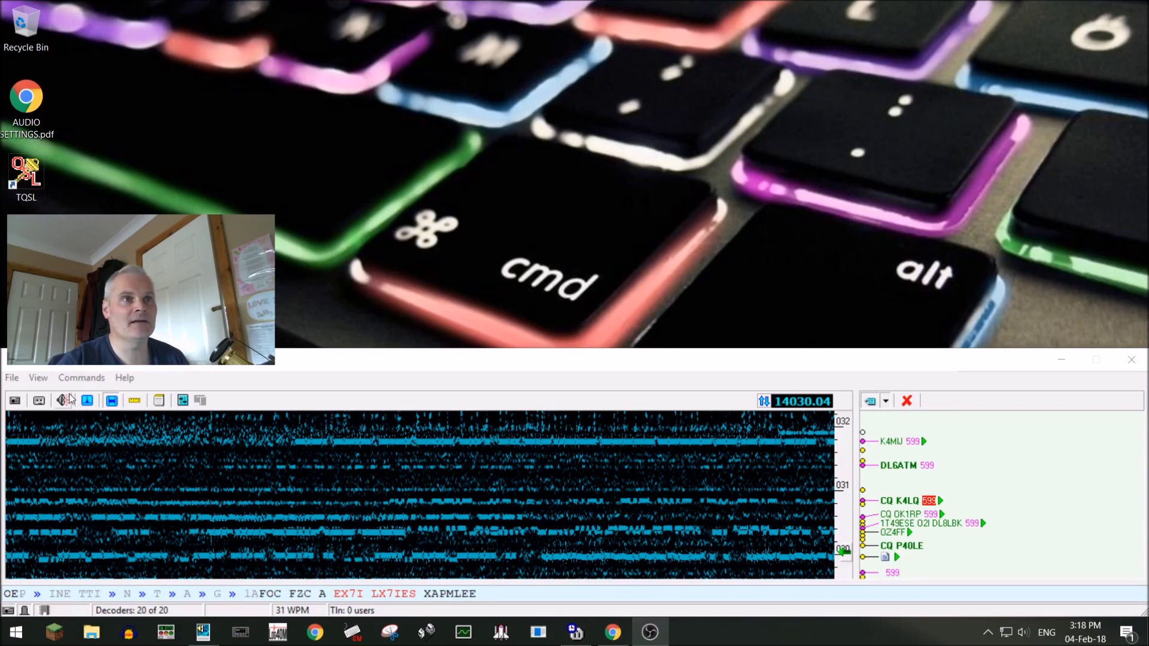
Switch to CW Skimmer, open its settings, and check the radio hardware options and the available signal I/O devices.
{"action": "left_click", "coordinate": [216, 364]}
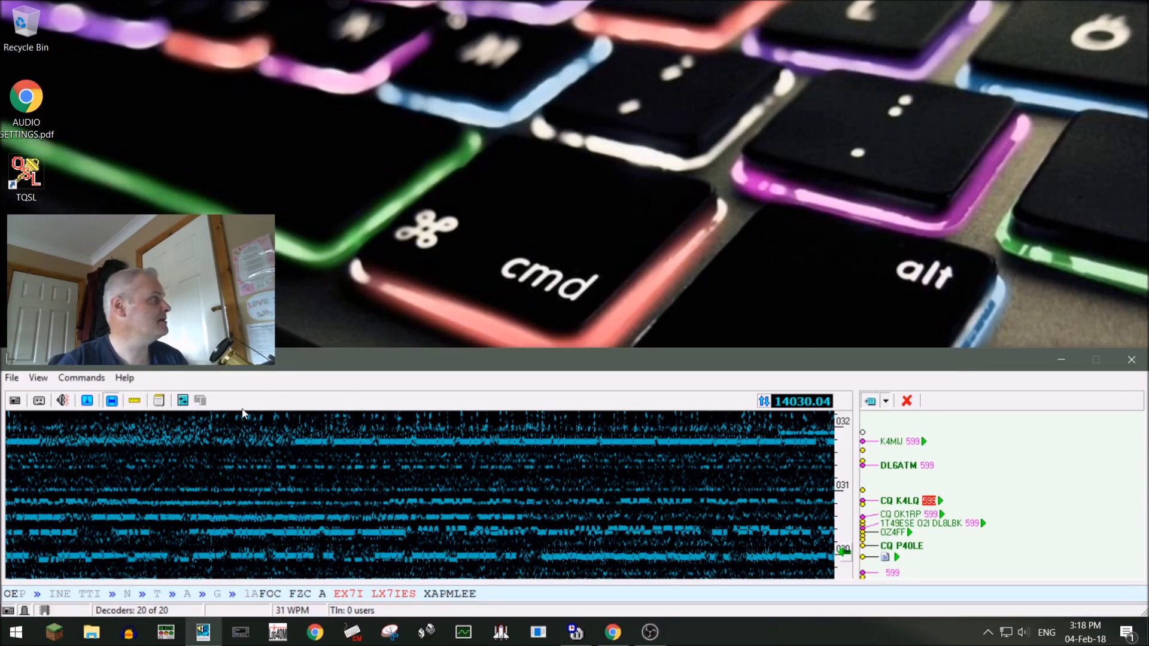
{"action": "left_click", "coordinate": [184, 401]}
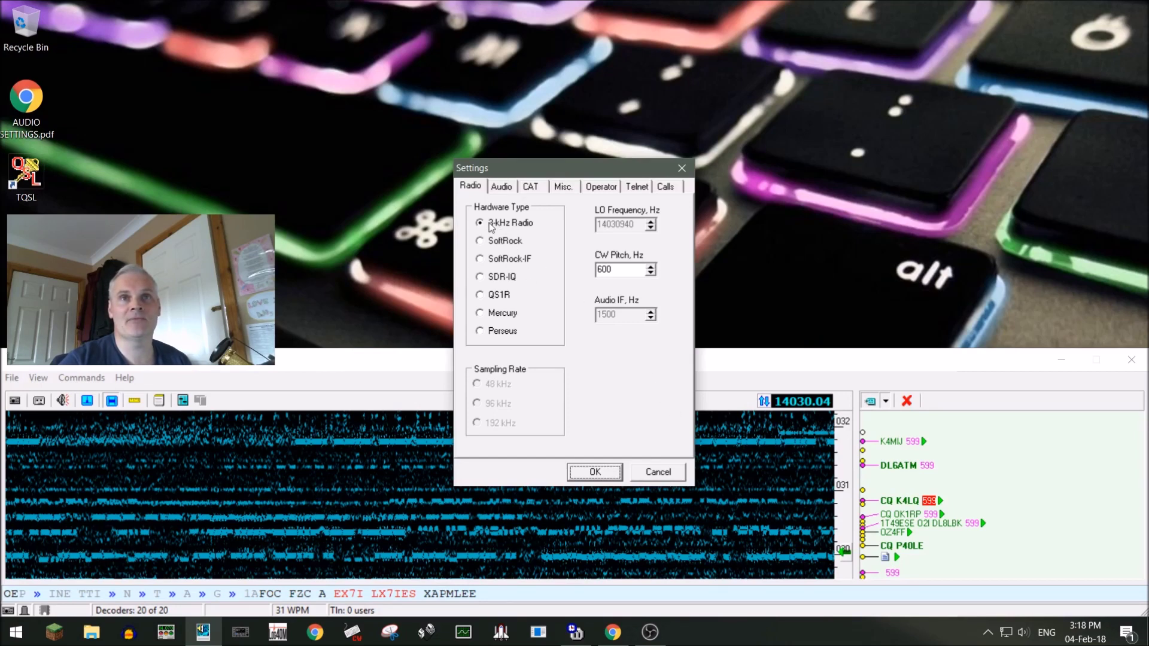
{"action": "left_click", "coordinate": [502, 186]}
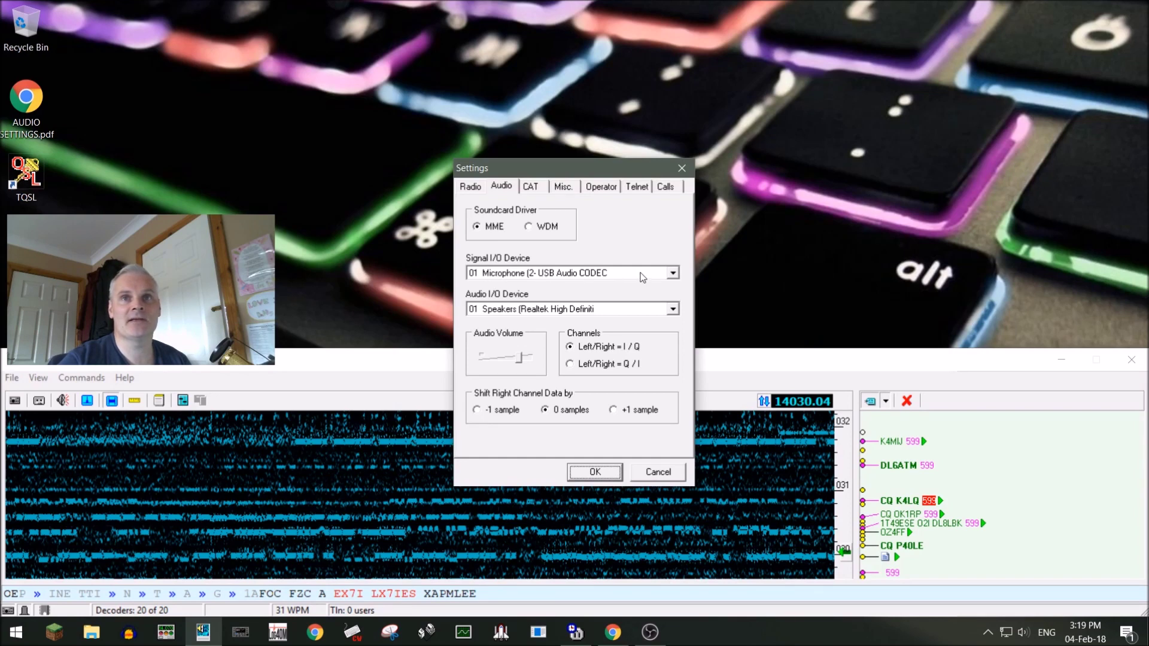
{"action": "left_click", "coordinate": [672, 273]}
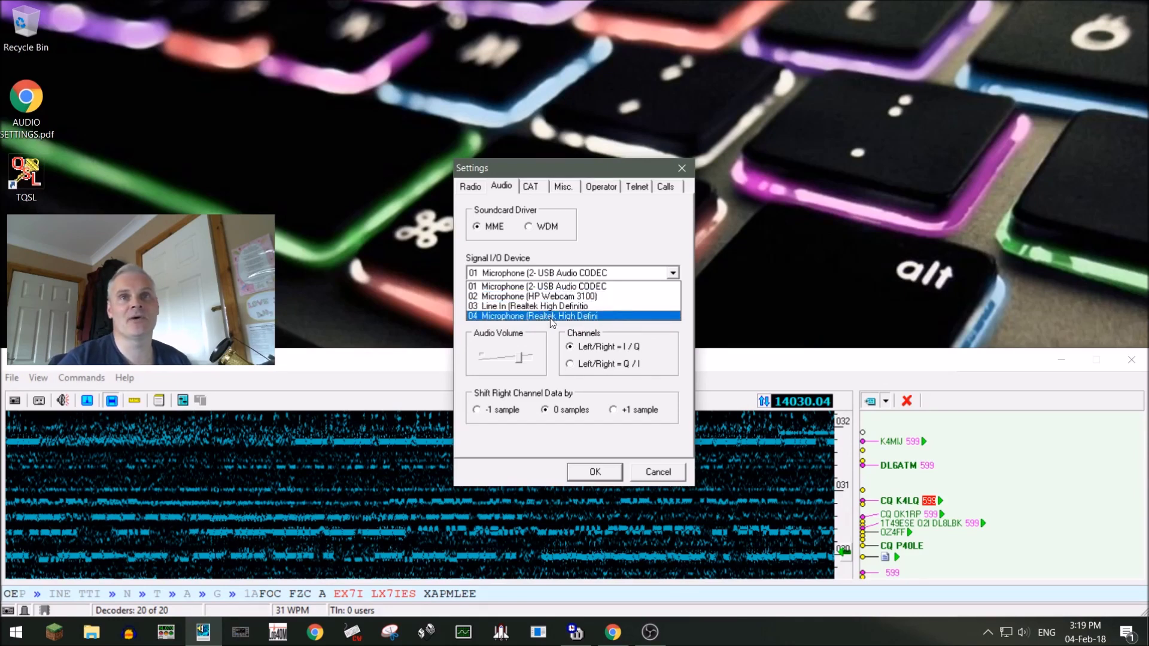
{"action": "left_click", "coordinate": [613, 258]}
Move the Settings dialog clear of the waterfall and slightly adjust the audio volume.
{"action": "mouse_move", "coordinate": [523, 362]}
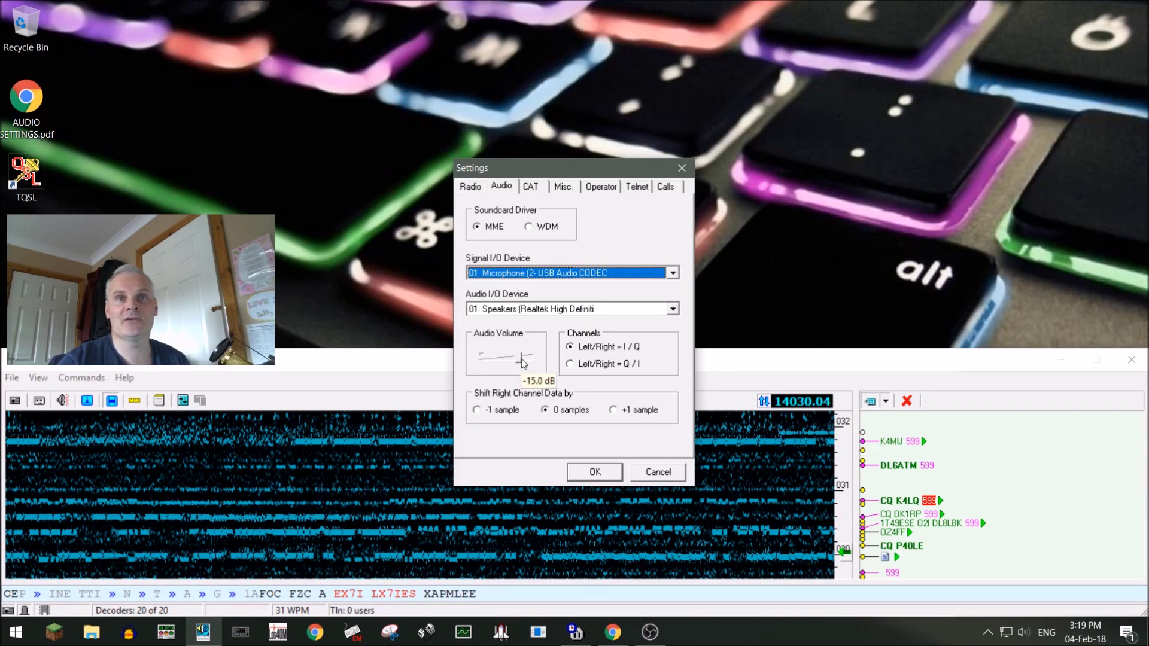
{"action": "left_click_drag", "start_coordinate": [559, 165], "coordinate": [535, 92]}
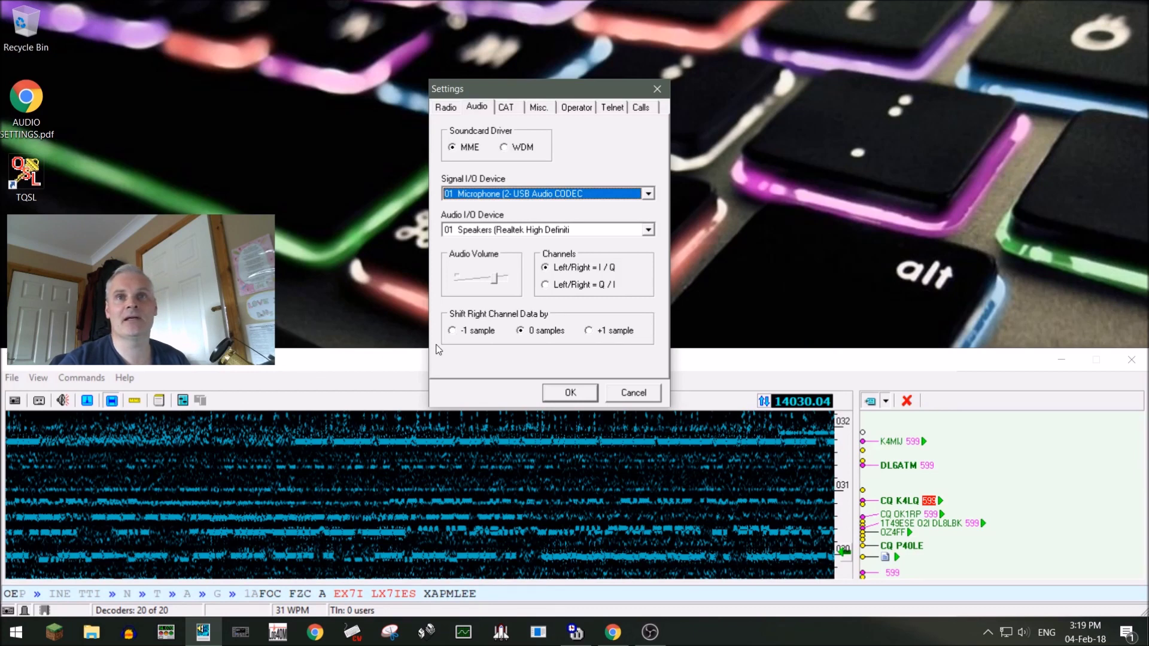
{"action": "left_click_drag", "start_coordinate": [495, 279], "coordinate": [494, 282]}
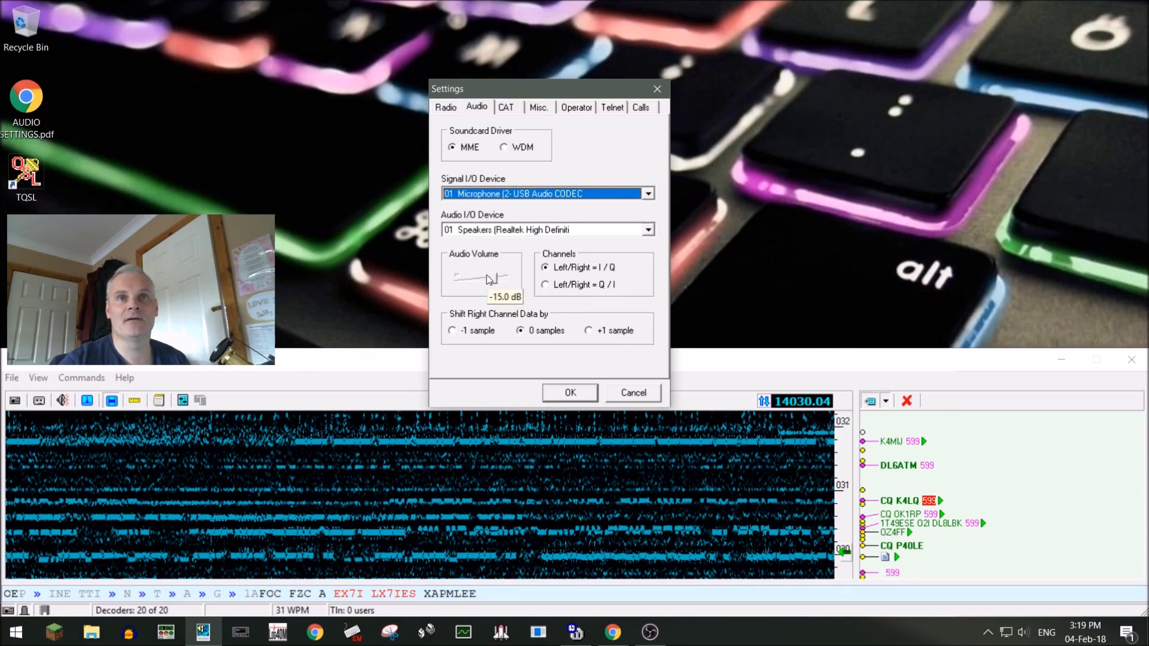
{"action": "left_click_drag", "start_coordinate": [488, 279], "coordinate": [500, 282]}
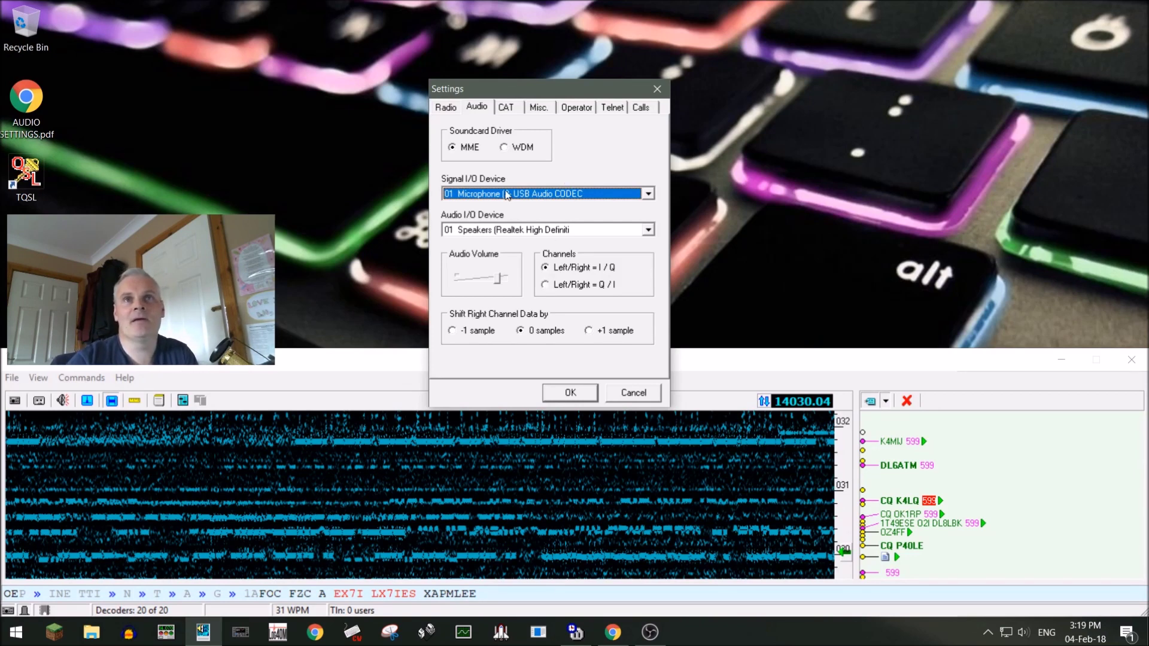
Examine the CAT interface's Omni-Rig configuration for RIG 1, the IC-7300, and accept it.
{"action": "left_click", "coordinate": [517, 107]}
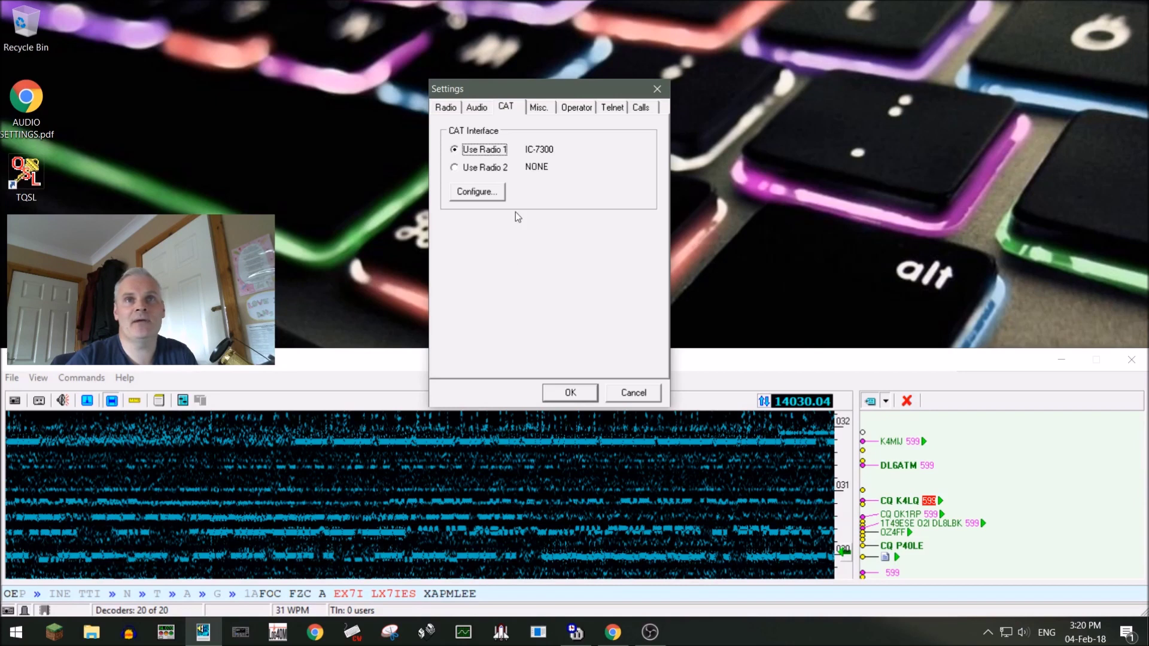
{"action": "left_click", "coordinate": [486, 195]}
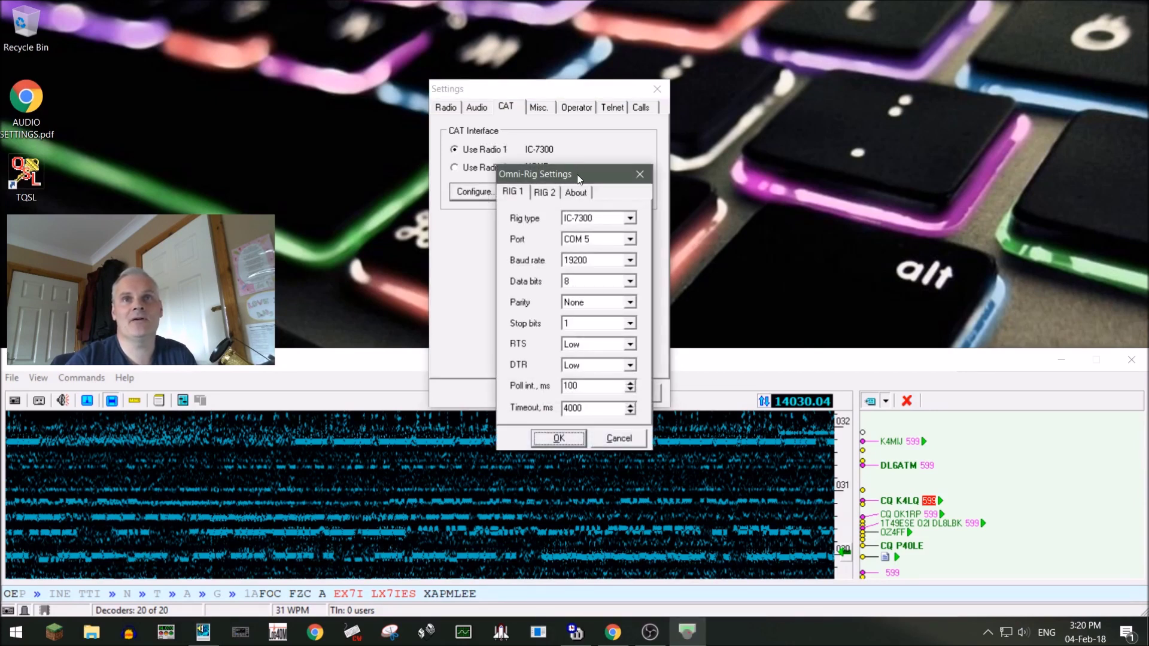
{"action": "left_click_drag", "start_coordinate": [577, 174], "coordinate": [807, 116]}
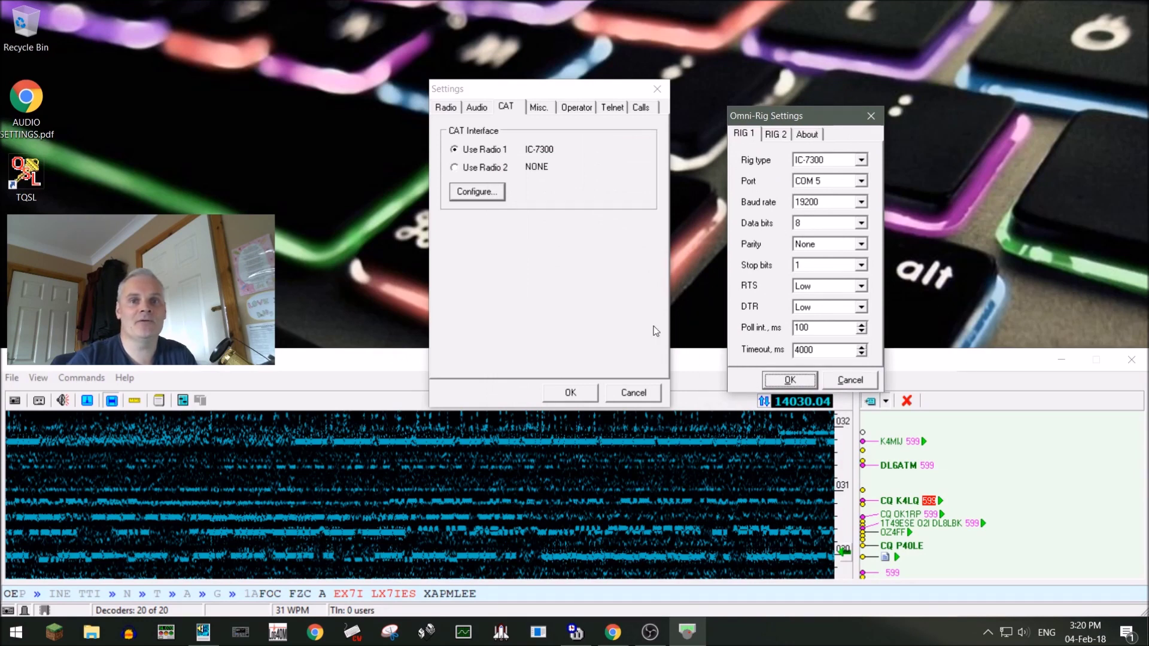
{"action": "left_click", "coordinate": [783, 380]}
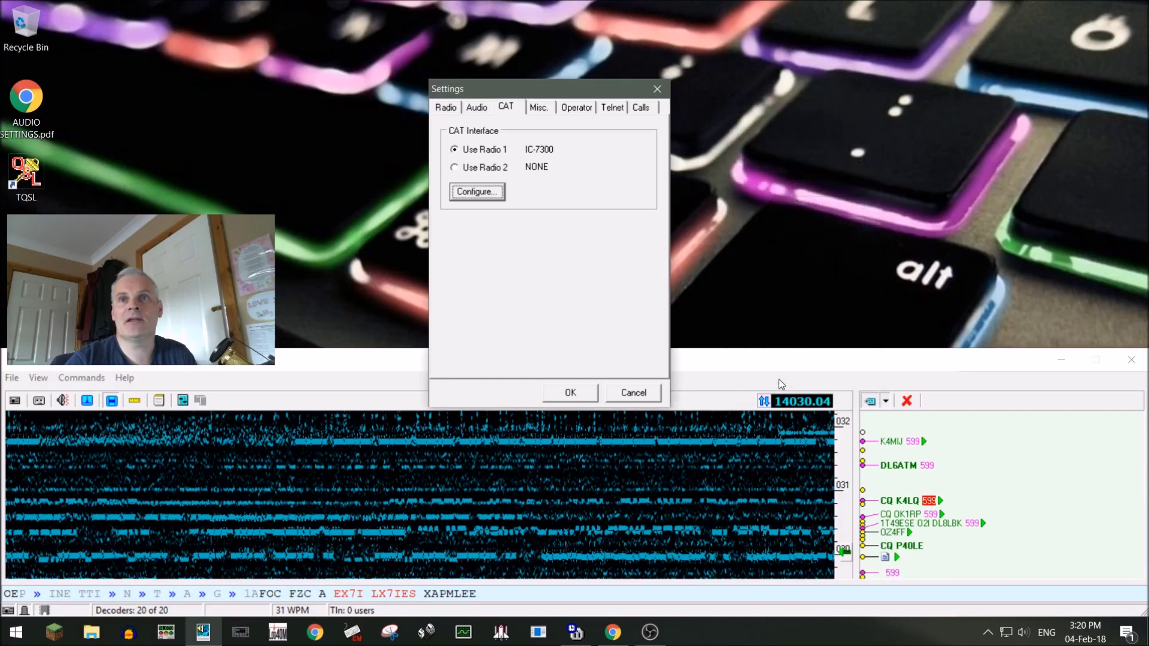
Examine the miscellaneous settings and the list of available band plans.
{"action": "left_click", "coordinate": [539, 108]}
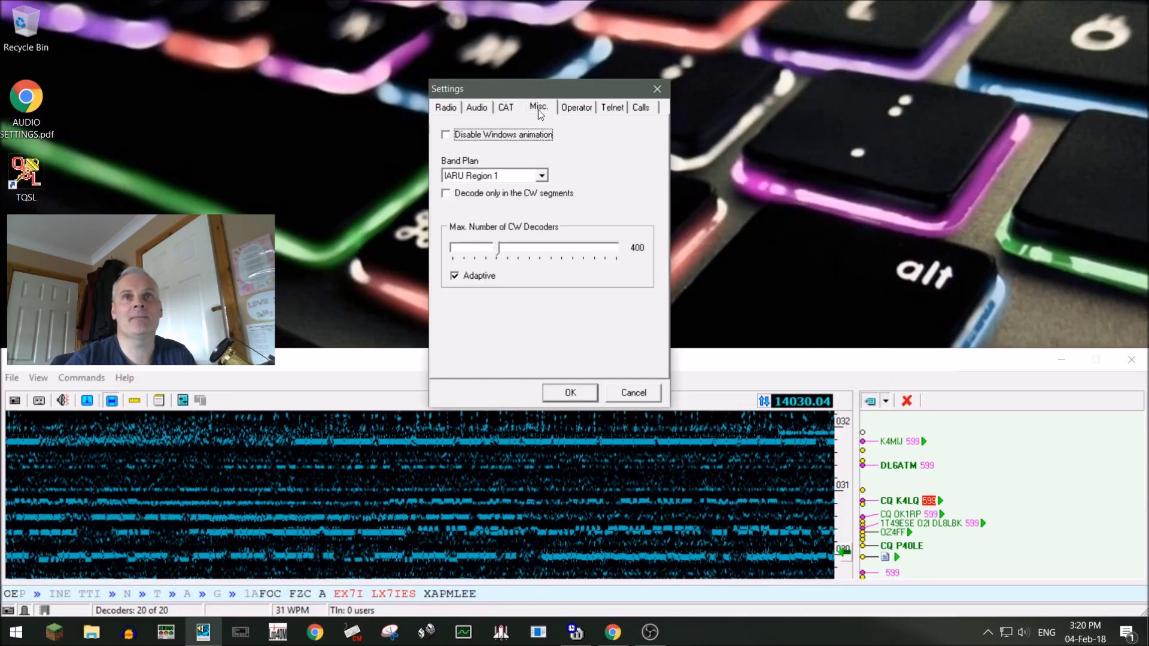
{"action": "left_click", "coordinate": [541, 175]}
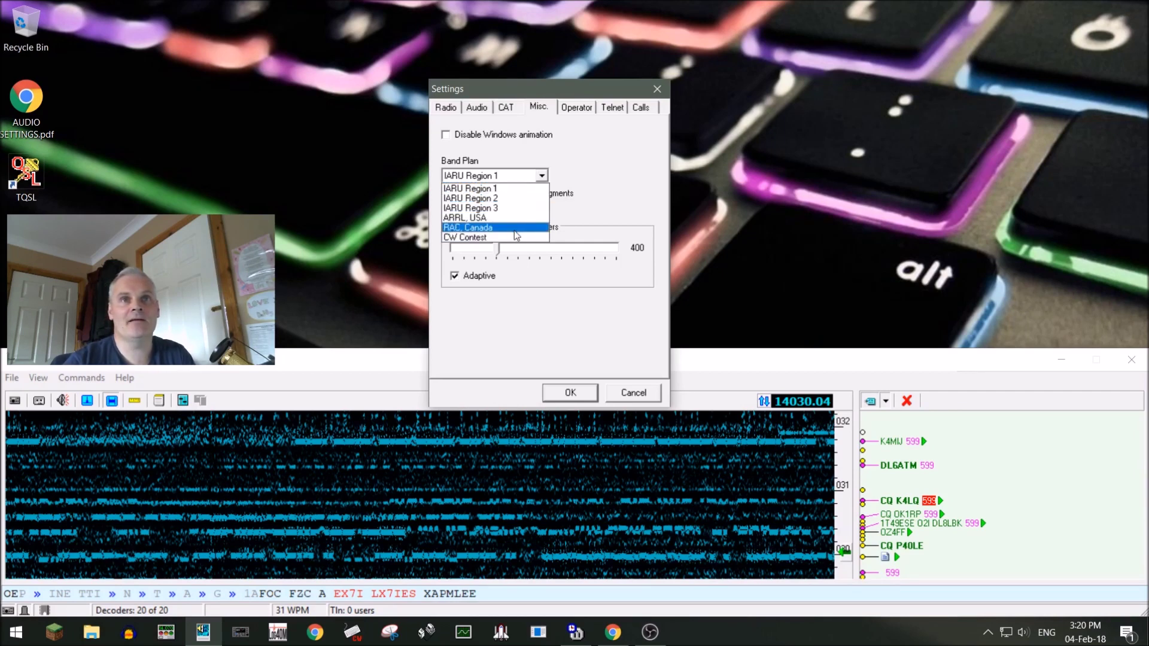
{"action": "left_click", "coordinate": [547, 178]}
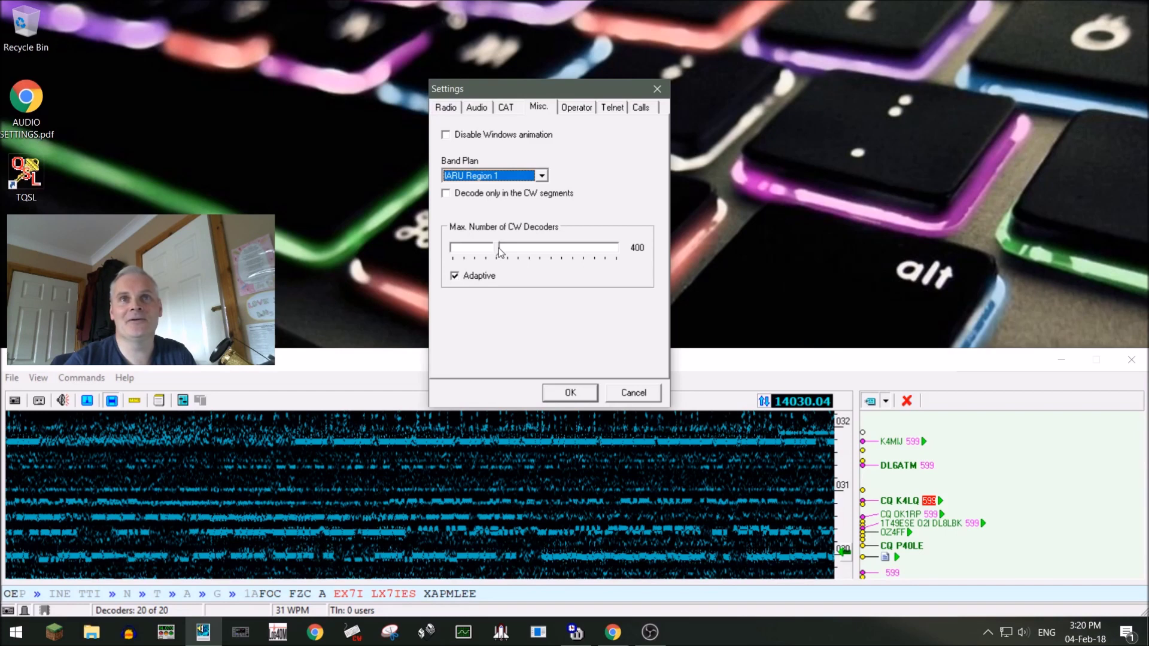
Review the operator, Telnet server and callsign validation settings, and accept the settings.
{"action": "left_click", "coordinate": [576, 105]}
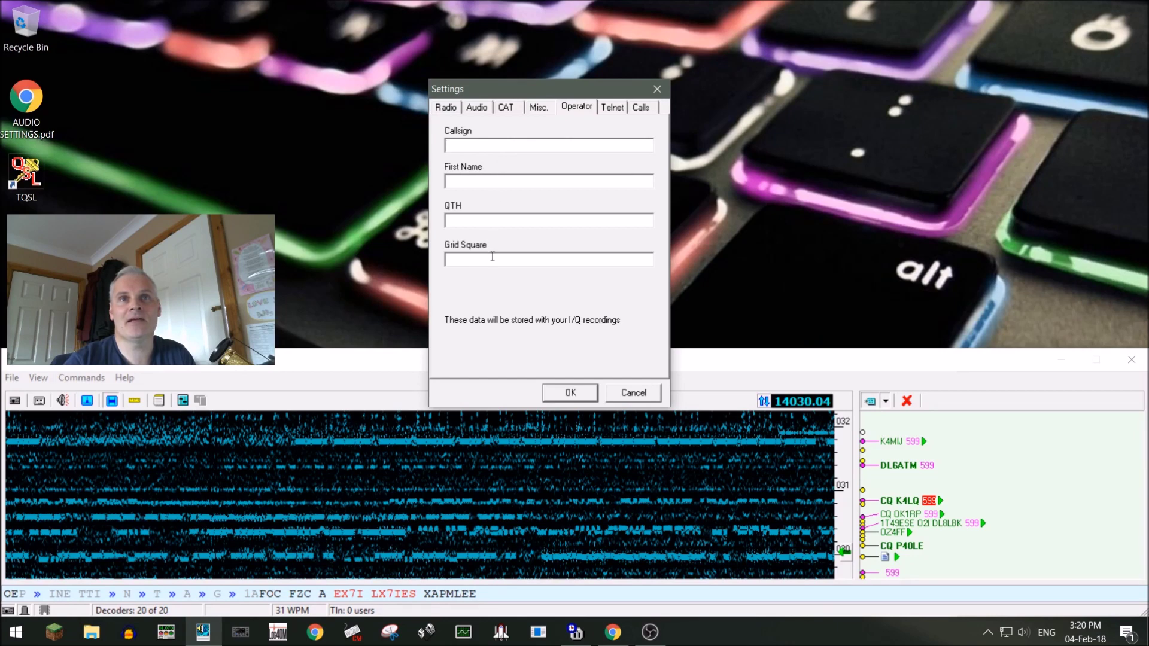
{"action": "left_click", "coordinate": [612, 109]}
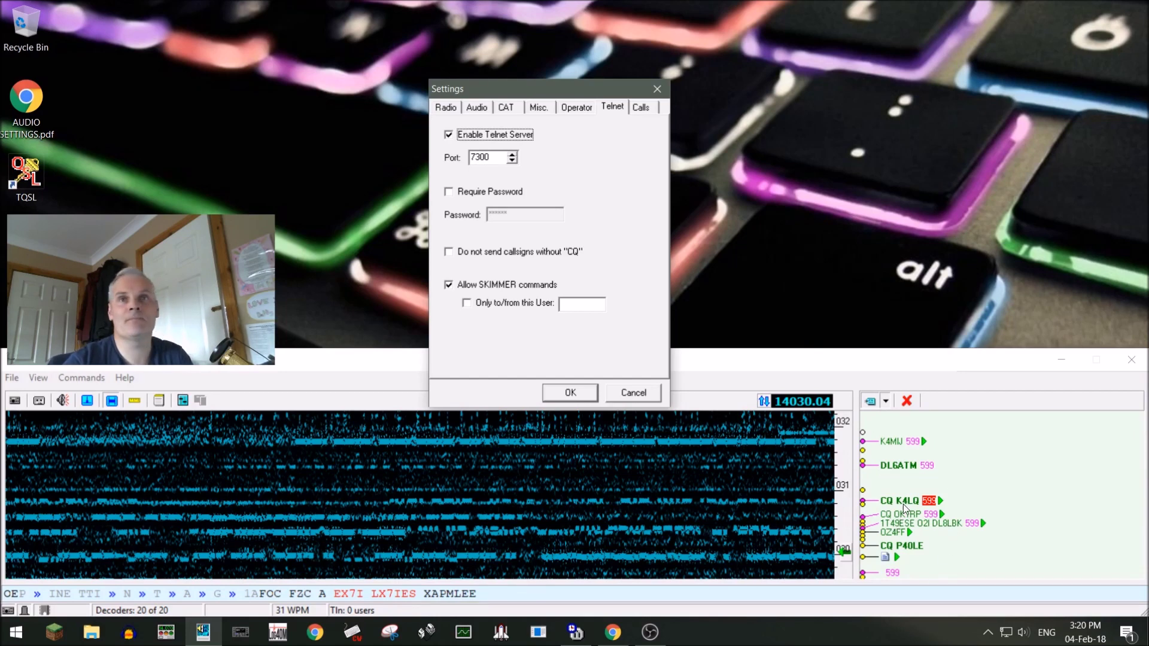
{"action": "left_click", "coordinate": [642, 108]}
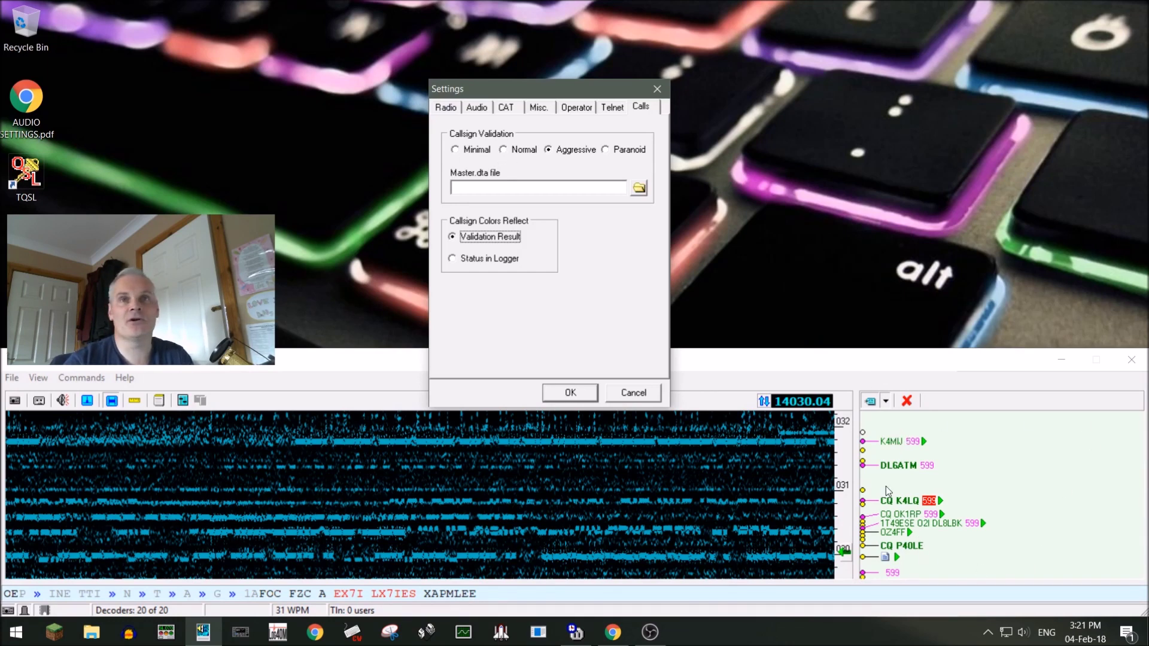
{"action": "left_click", "coordinate": [568, 392]}
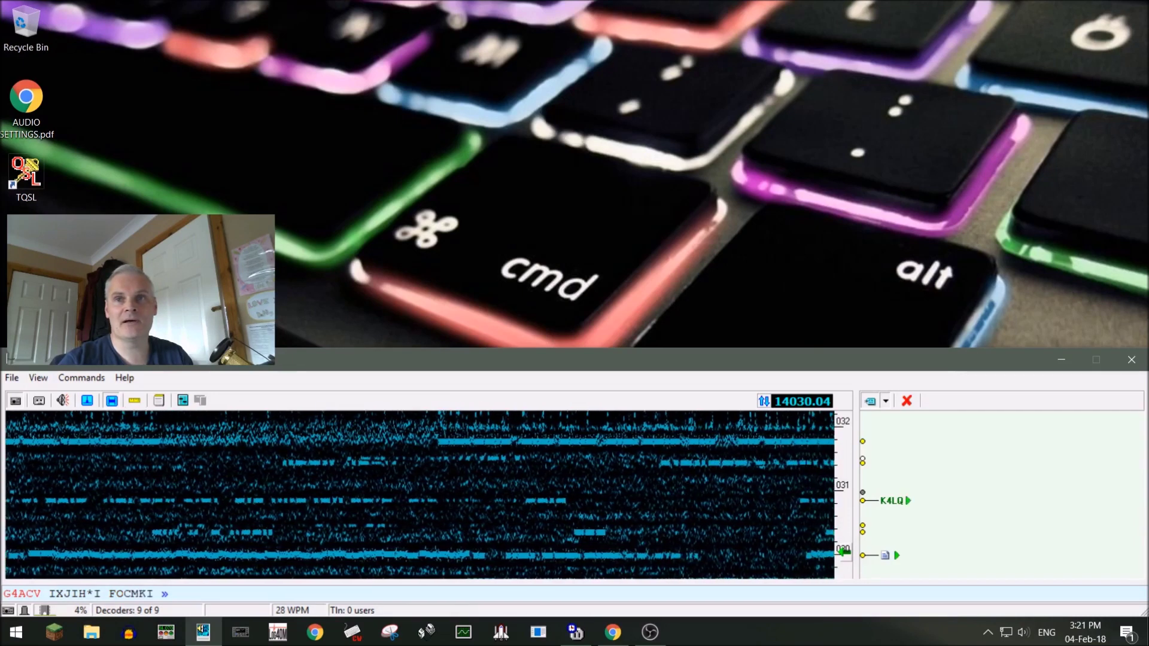
Tune the radio to the decoded K4LQ signal at 14030.81, and to the 599 signal above it at 14031.14.
{"action": "mouse_move", "coordinate": [869, 464]}
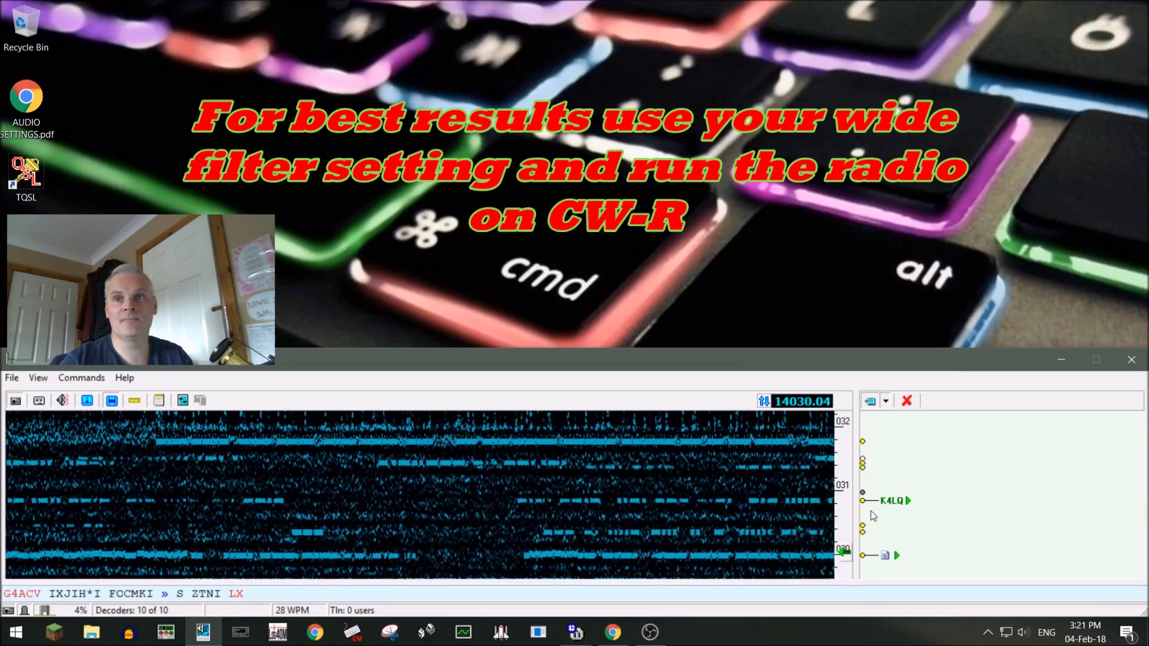
{"action": "mouse_move", "coordinate": [901, 507]}
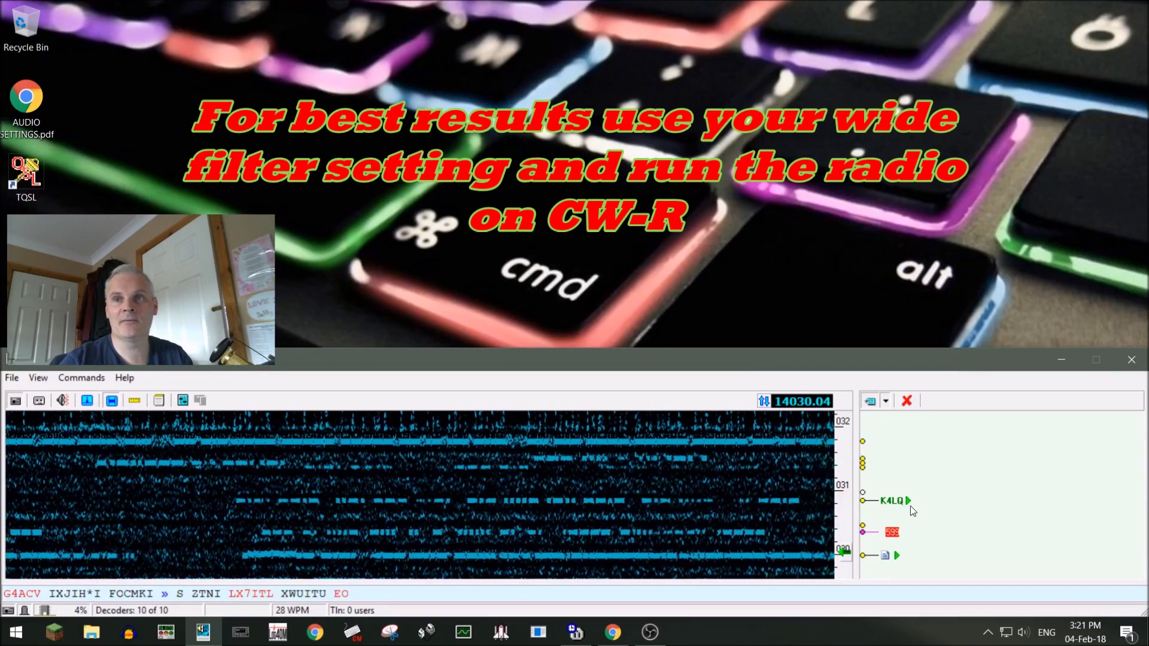
{"action": "left_click", "coordinate": [909, 500]}
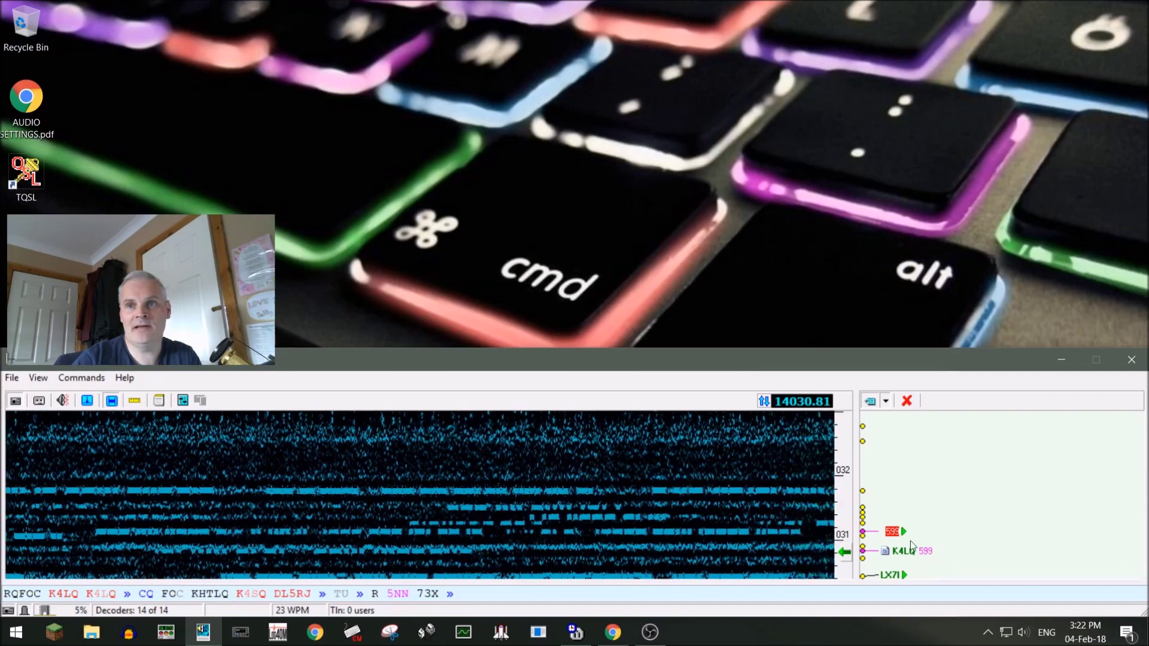
{"action": "mouse_move", "coordinate": [898, 536]}
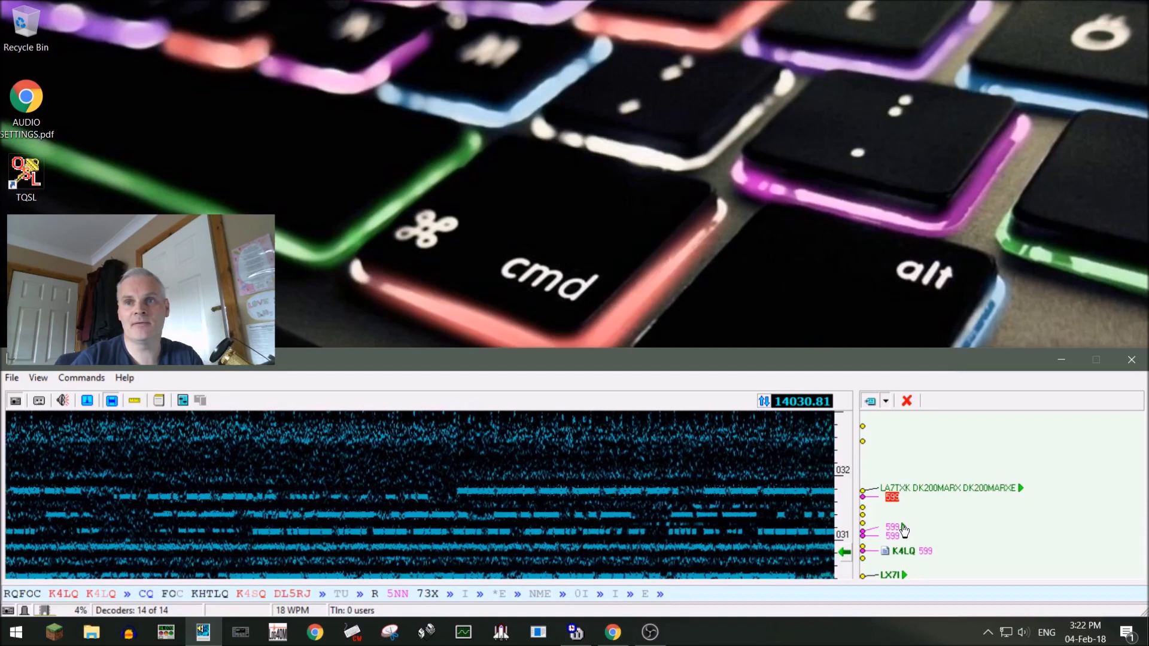
{"action": "left_click", "coordinate": [902, 530]}
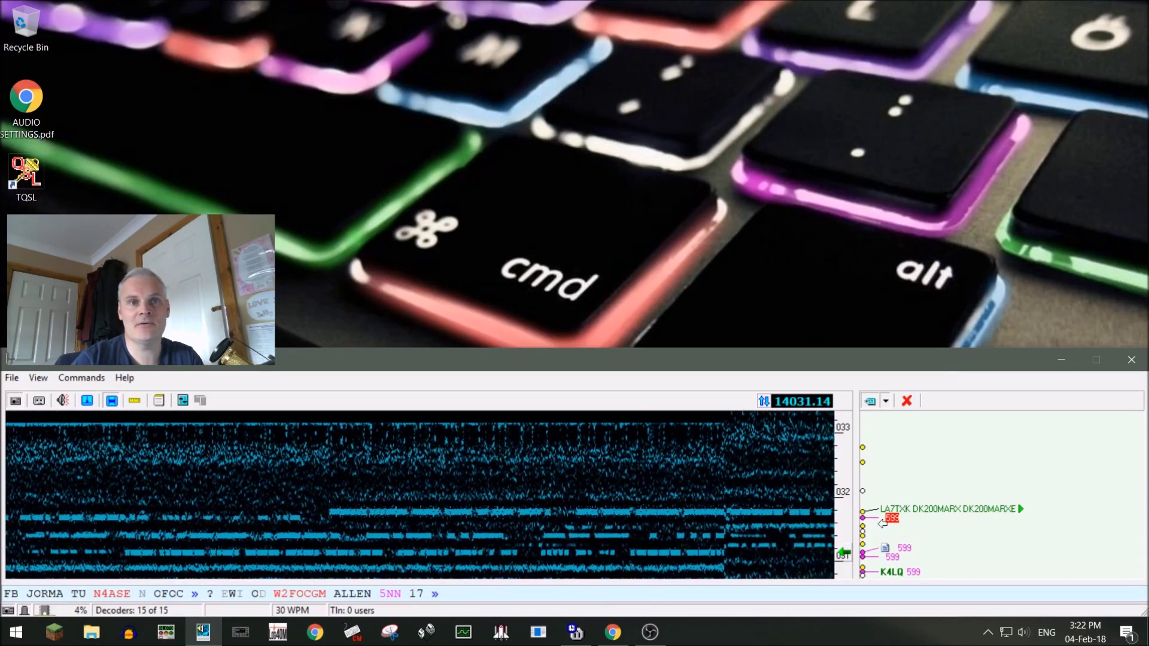
{"action": "mouse_move", "coordinate": [883, 523]}
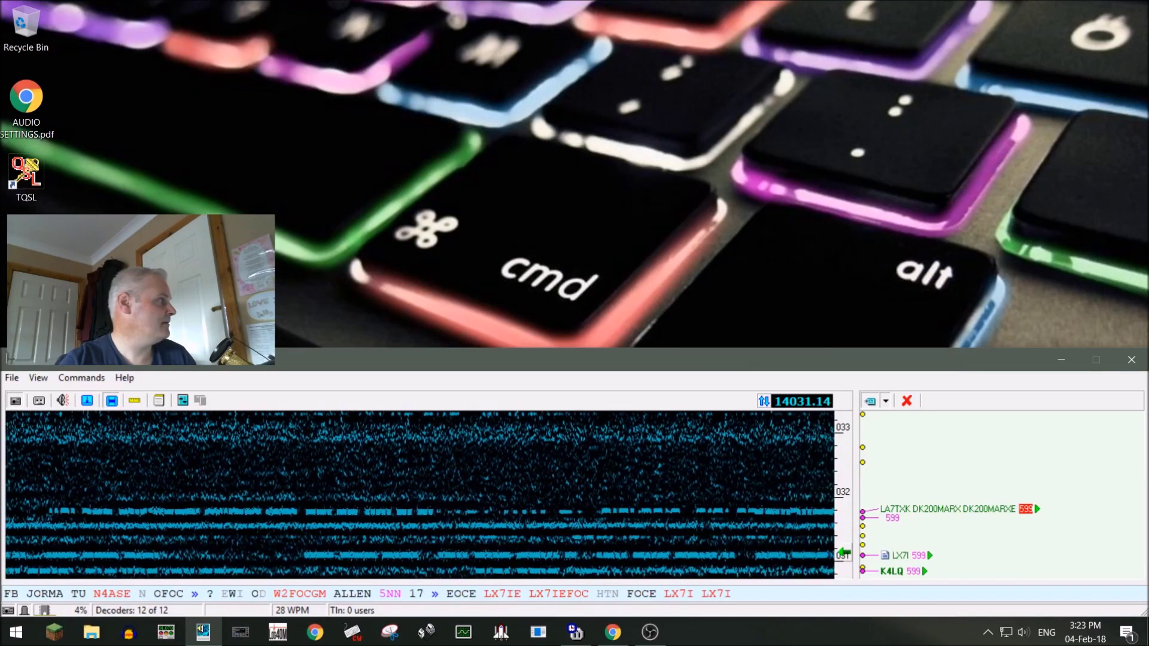
Switch on the audio output for the tuned signal.
{"action": "key", "text": "alt+Tab"}
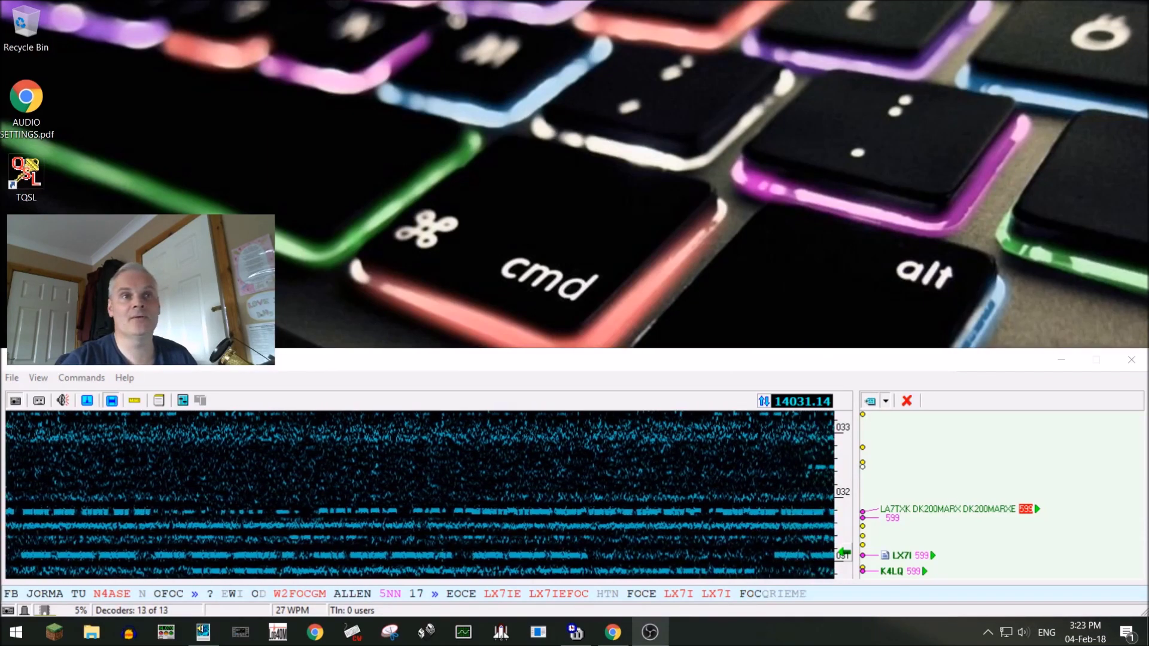
{"action": "left_click", "coordinate": [62, 401]}
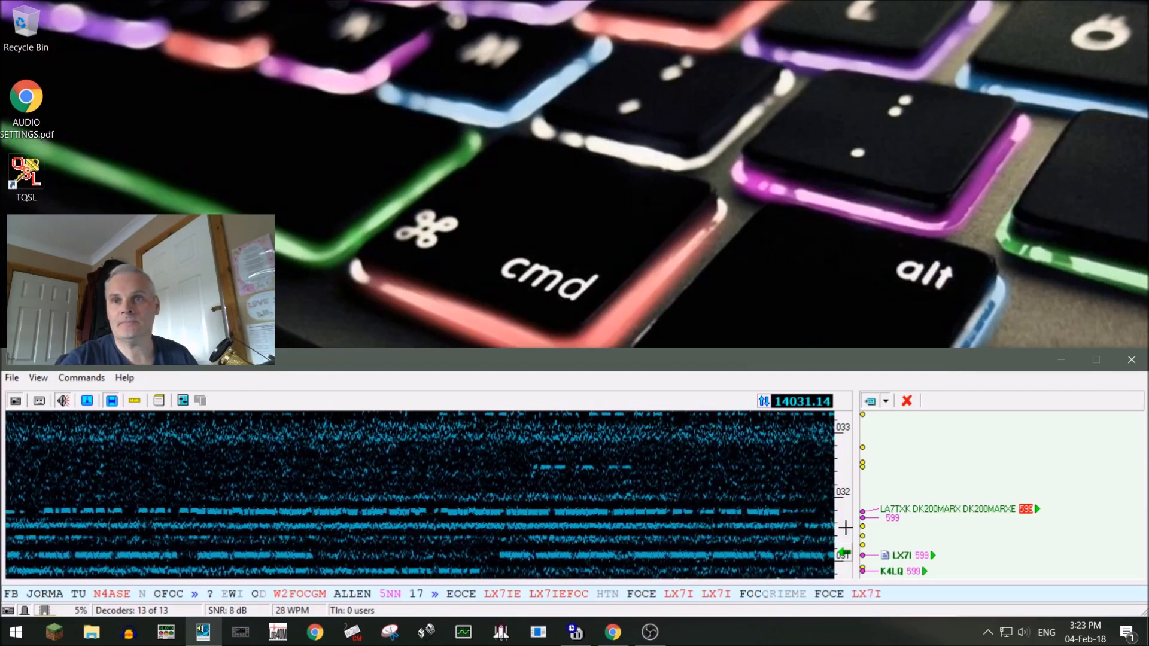
{"action": "left_click", "coordinate": [1025, 507]}
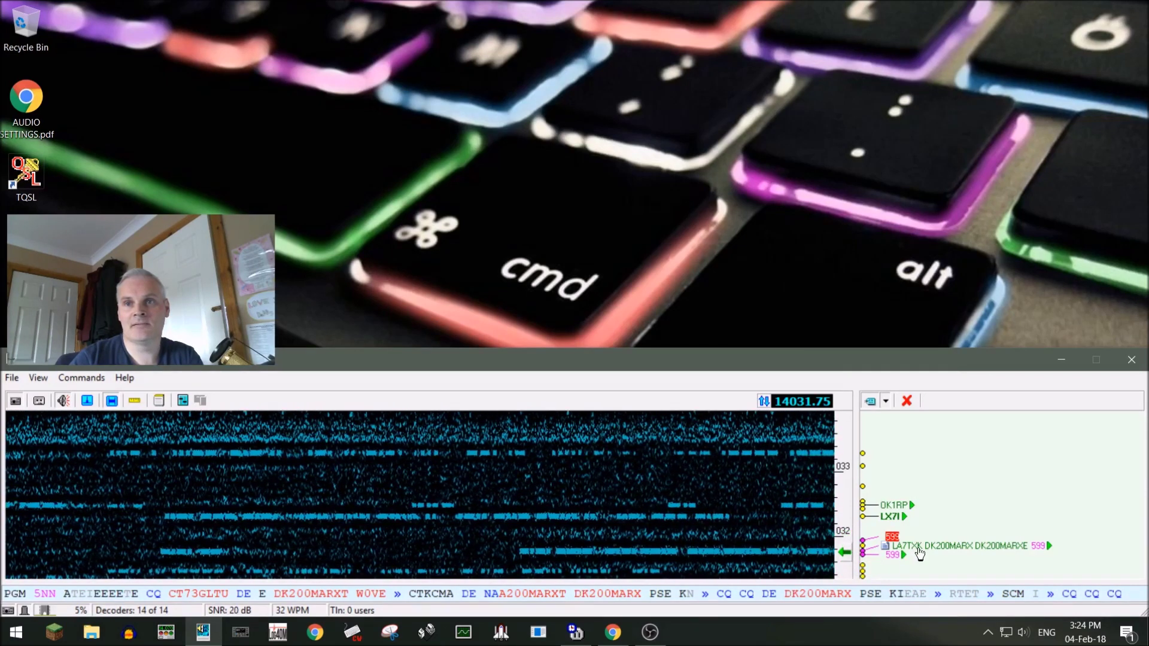
{"action": "mouse_move", "coordinate": [919, 553]}
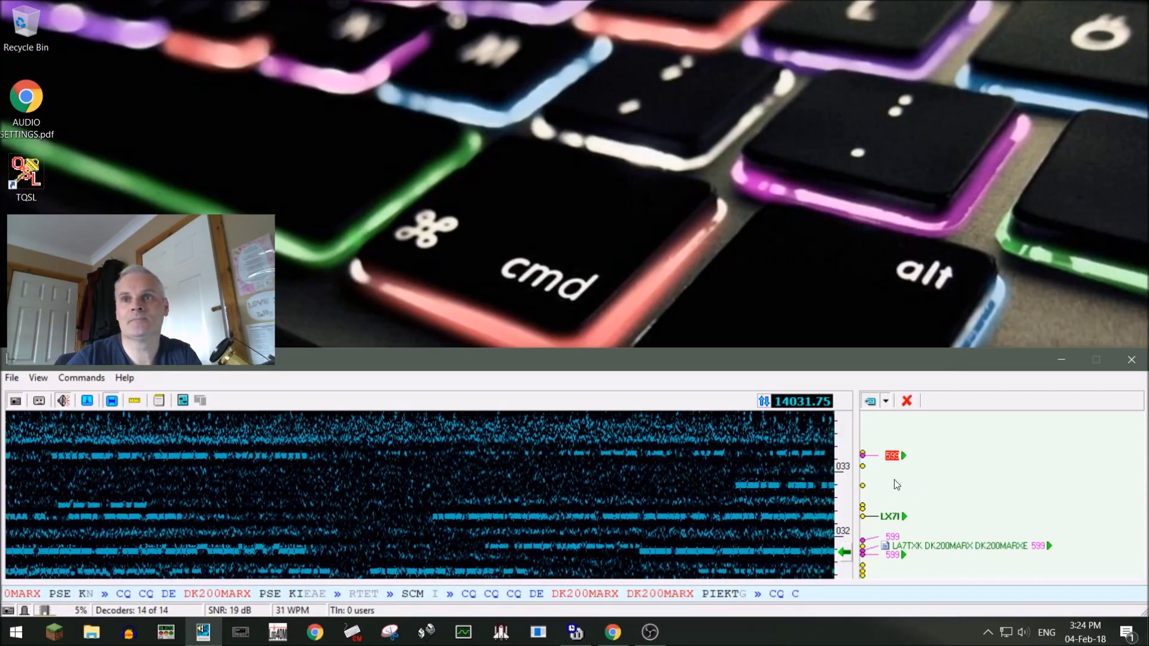
{"action": "mouse_move", "coordinate": [895, 519]}
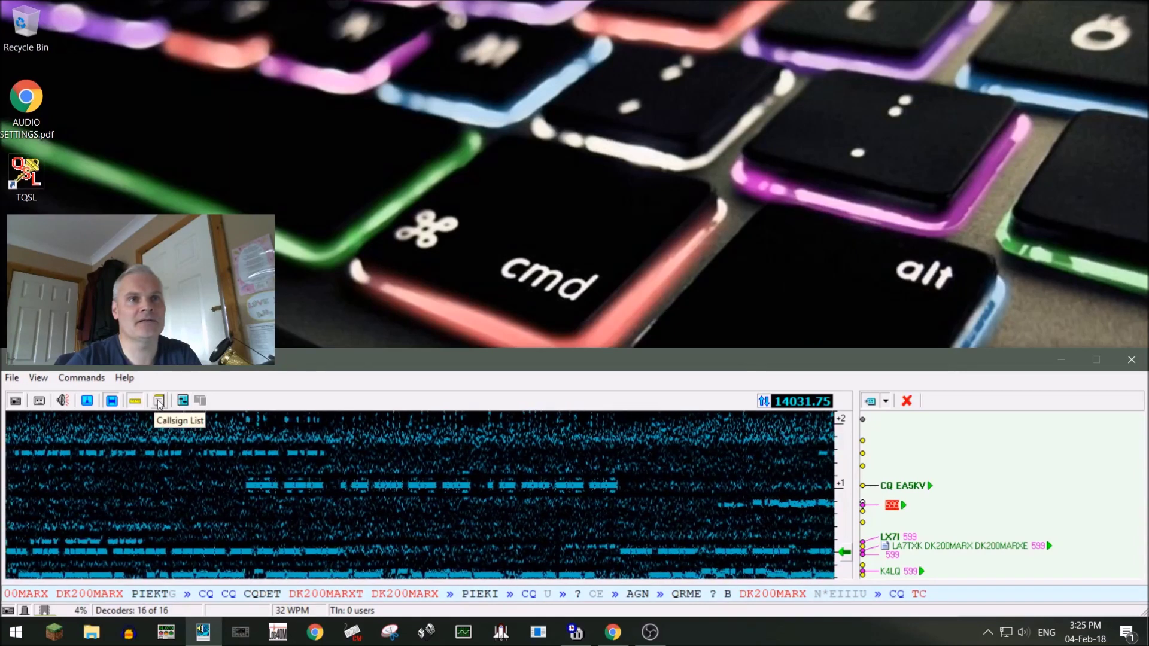
View the list of decoded callsigns in its own window moved clear of the waterfall, and close the list.
{"action": "left_click", "coordinate": [161, 403]}
{"action": "left_click_drag", "start_coordinate": [239, 287], "coordinate": [601, 50]}
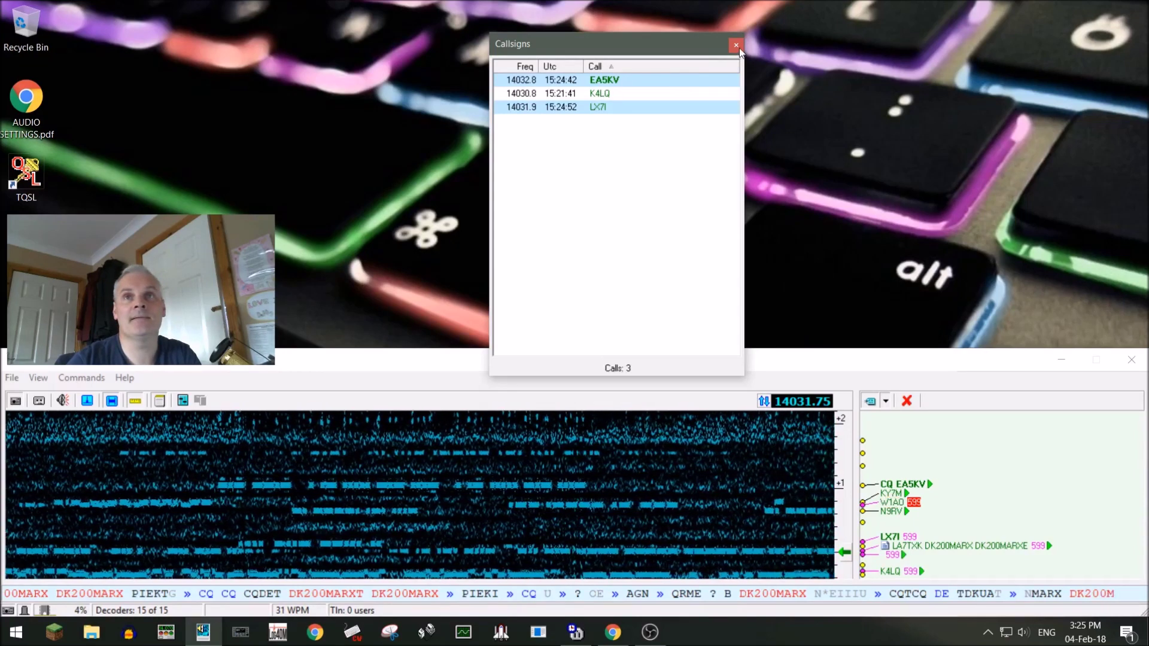
{"action": "left_click", "coordinate": [736, 45]}
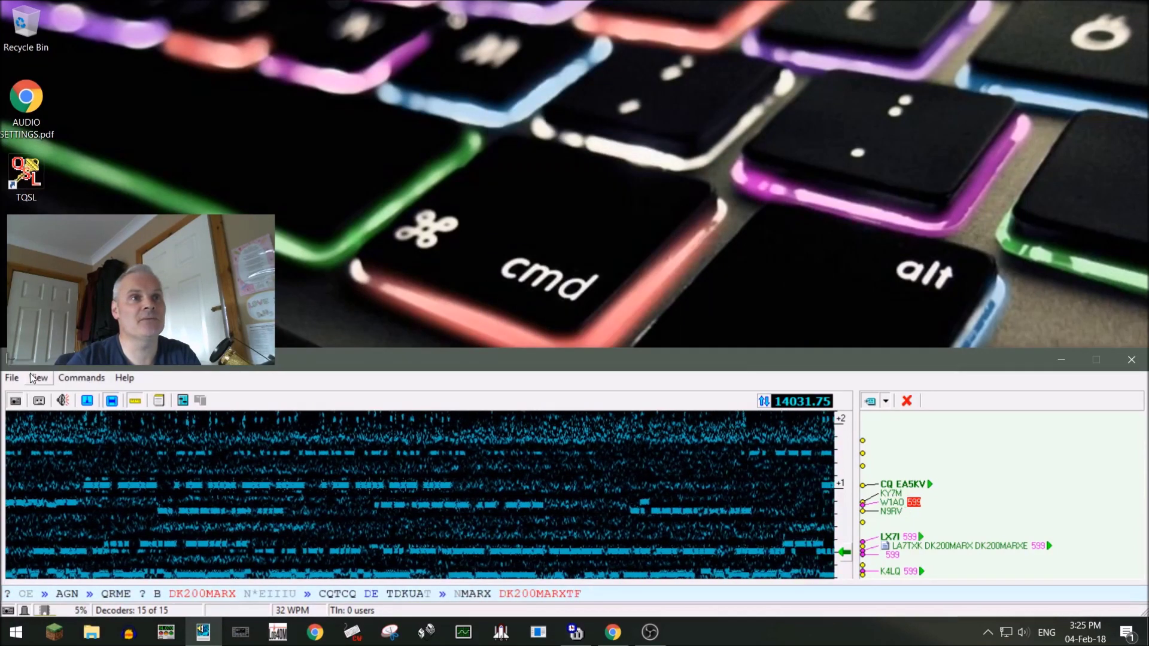
Show the band scope and place its window just above the decoder window.
{"action": "left_click", "coordinate": [49, 380]}
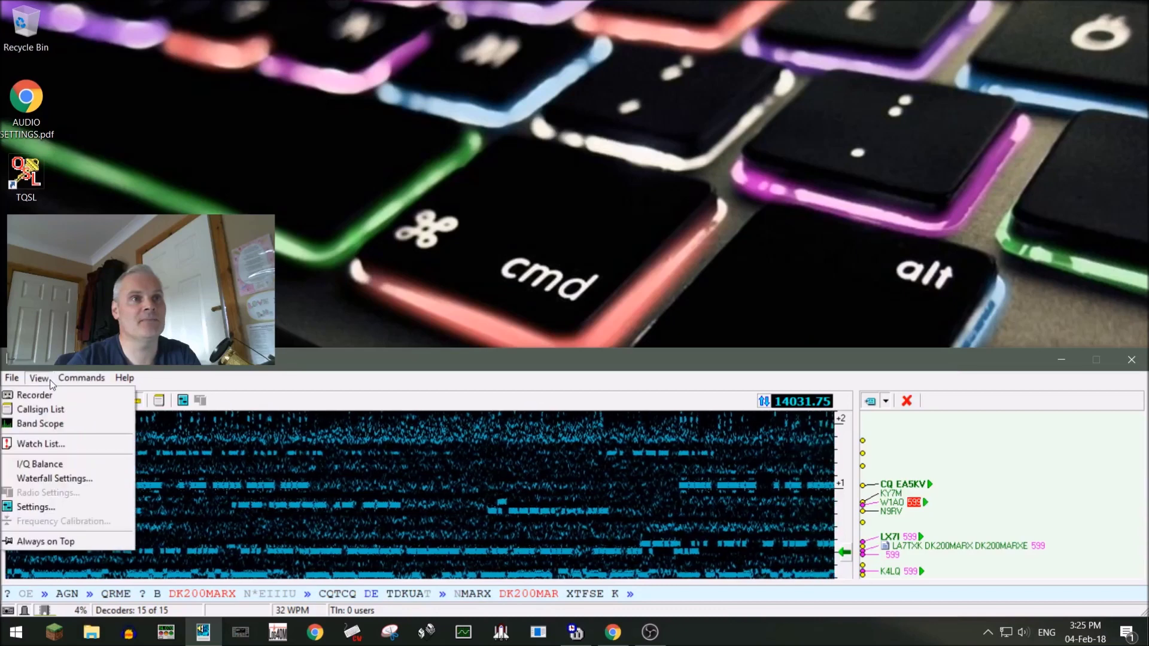
{"action": "left_click", "coordinate": [38, 423]}
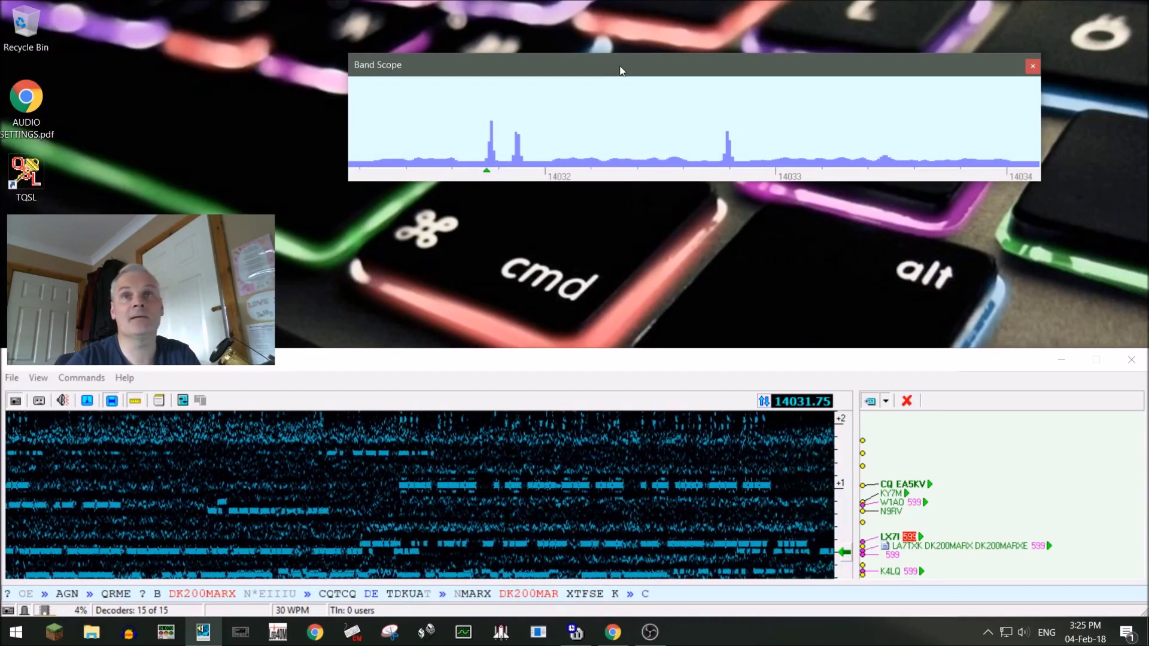
{"action": "left_click_drag", "start_coordinate": [620, 70], "coordinate": [722, 206]}
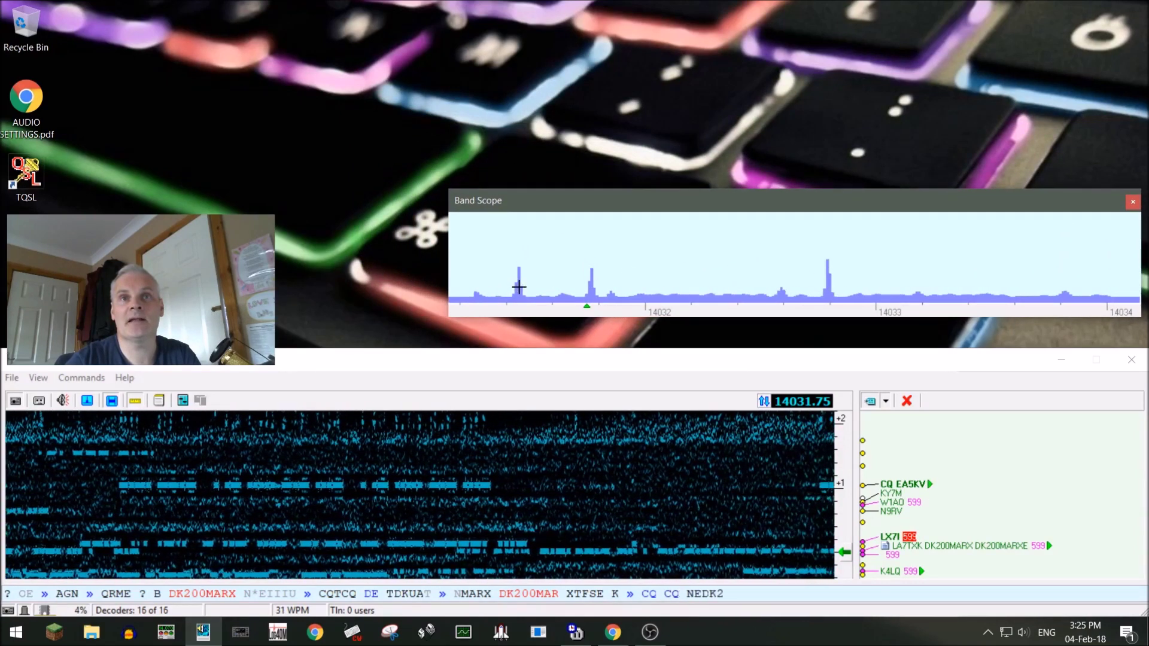
Tune to the signal peaks at 14031.48 and 14031.77 from the band scope, and close the scope.
{"action": "left_click", "coordinate": [519, 286]}
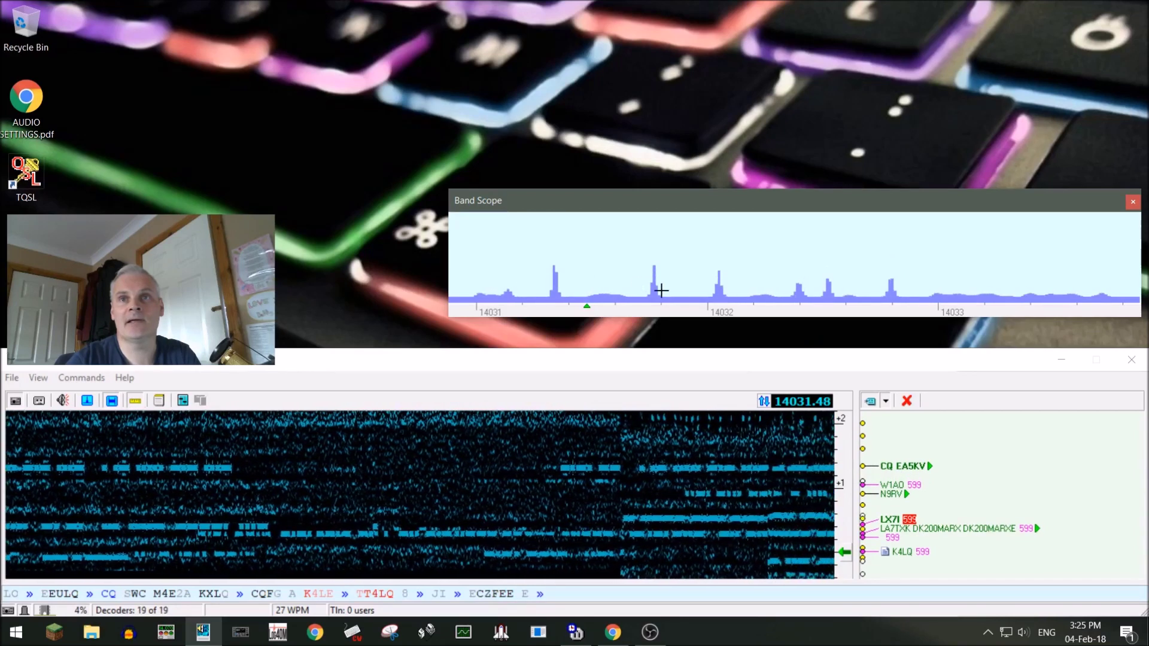
{"action": "left_click", "coordinate": [652, 285]}
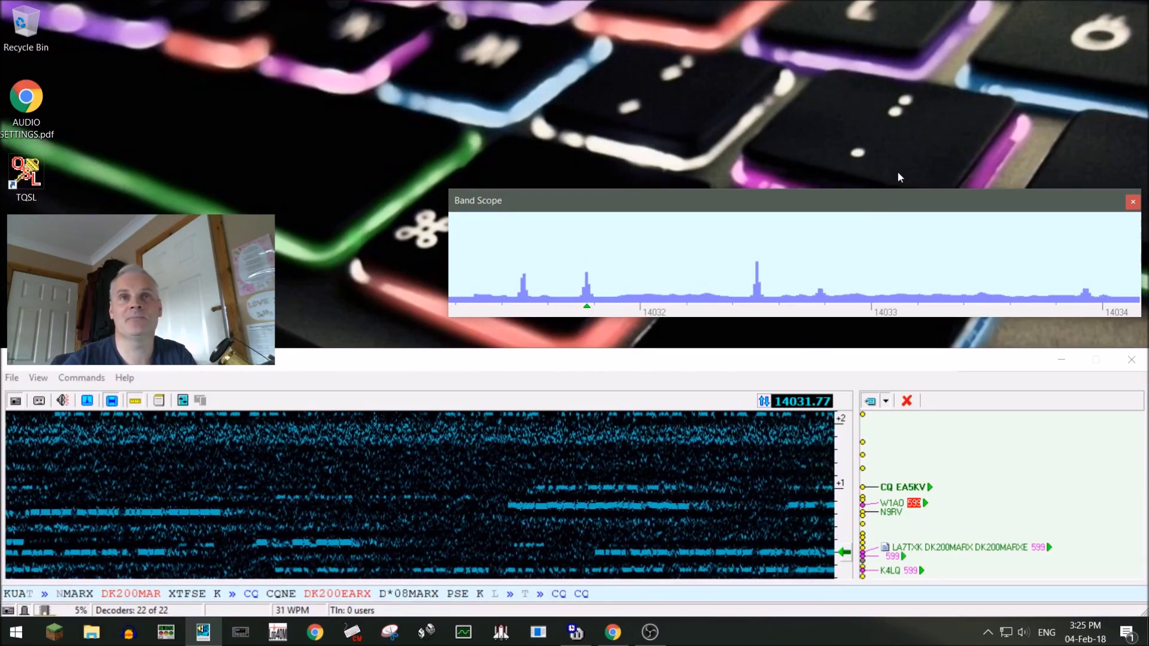
{"action": "left_click", "coordinate": [1133, 202]}
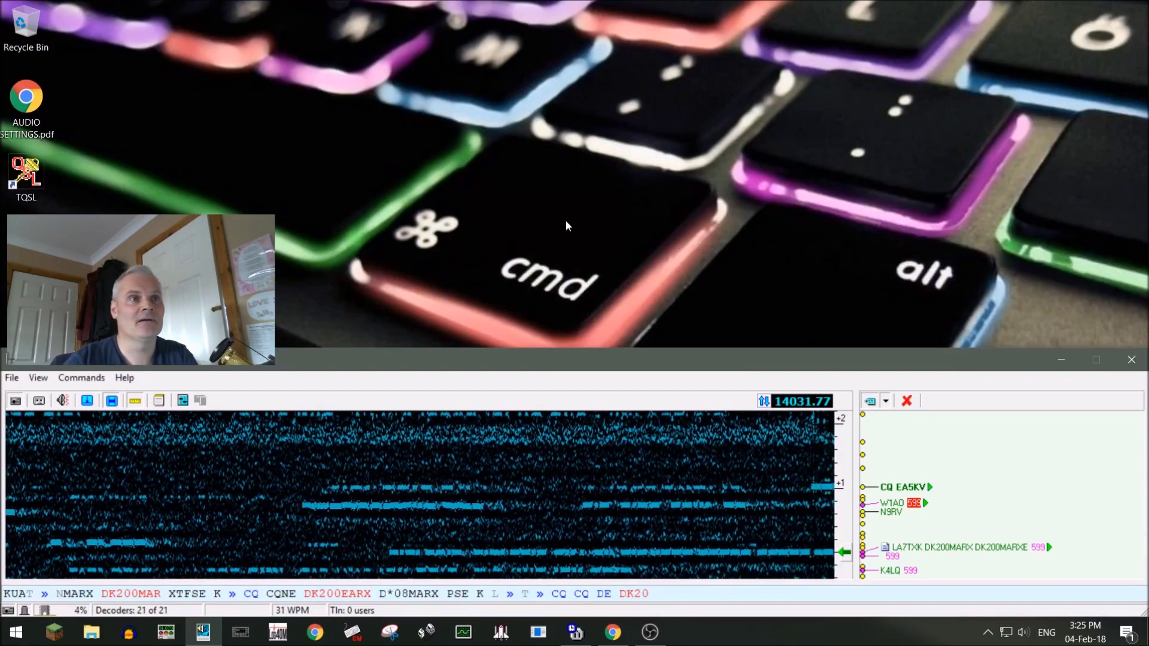
In the waterfall settings, try a much lower contrast, bring it back up, and raise the brightness slightly.
{"action": "left_click", "coordinate": [40, 377]}
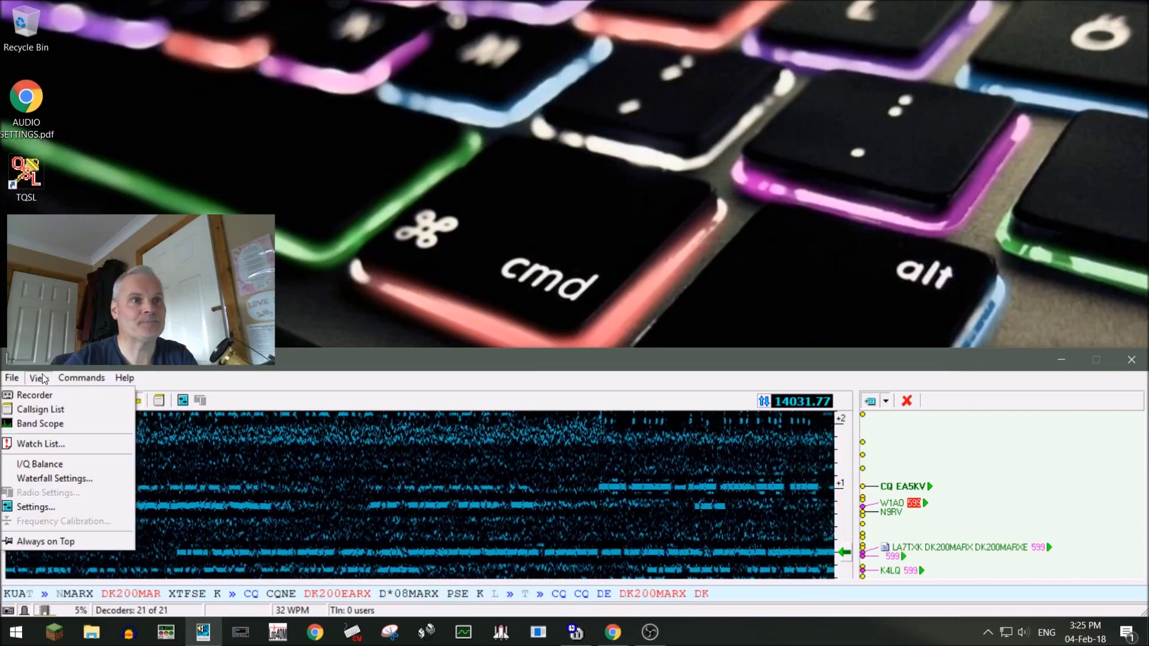
{"action": "left_click", "coordinate": [38, 481]}
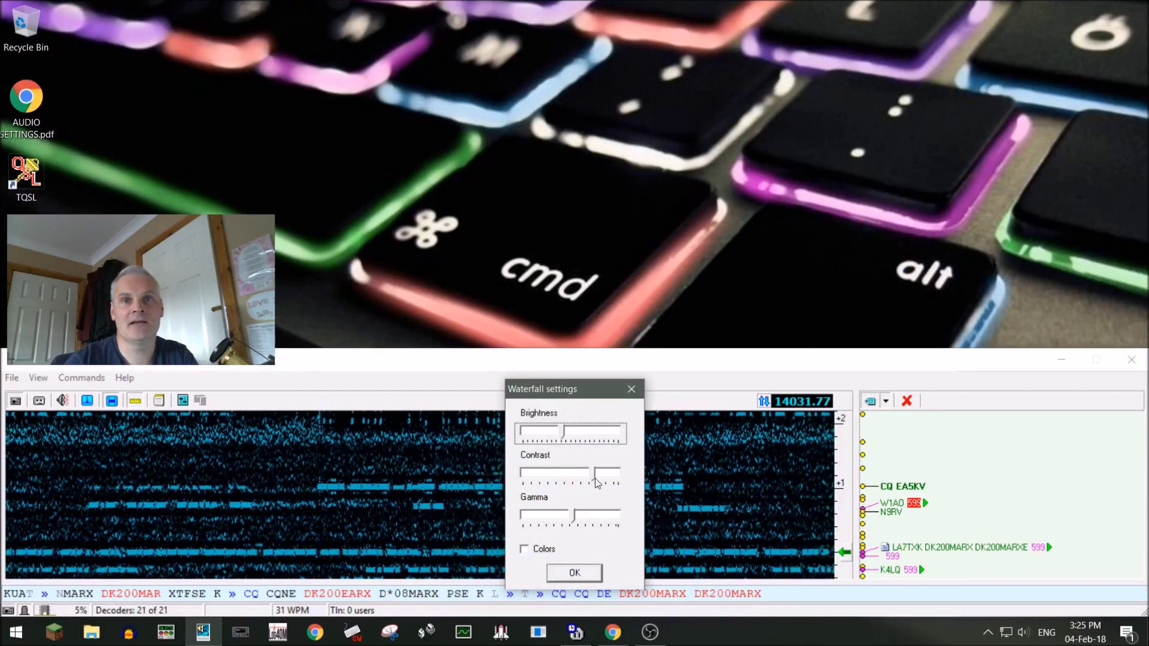
{"action": "left_click_drag", "start_coordinate": [594, 473], "coordinate": [520, 478]}
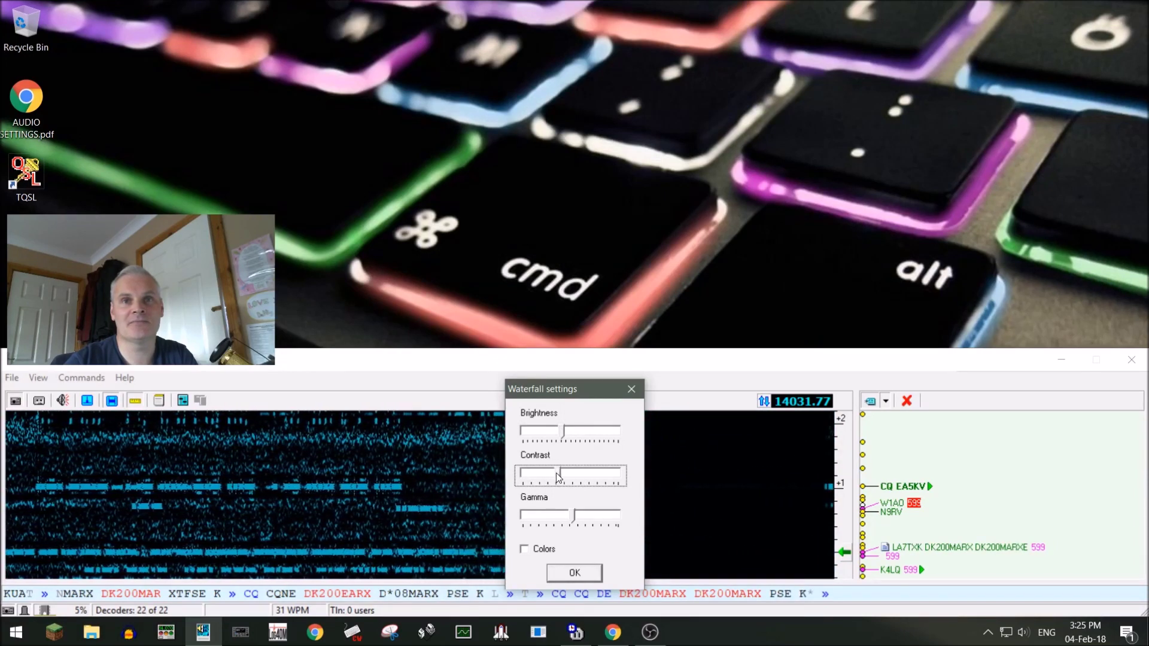
{"action": "left_click_drag", "start_coordinate": [524, 477], "coordinate": [592, 477]}
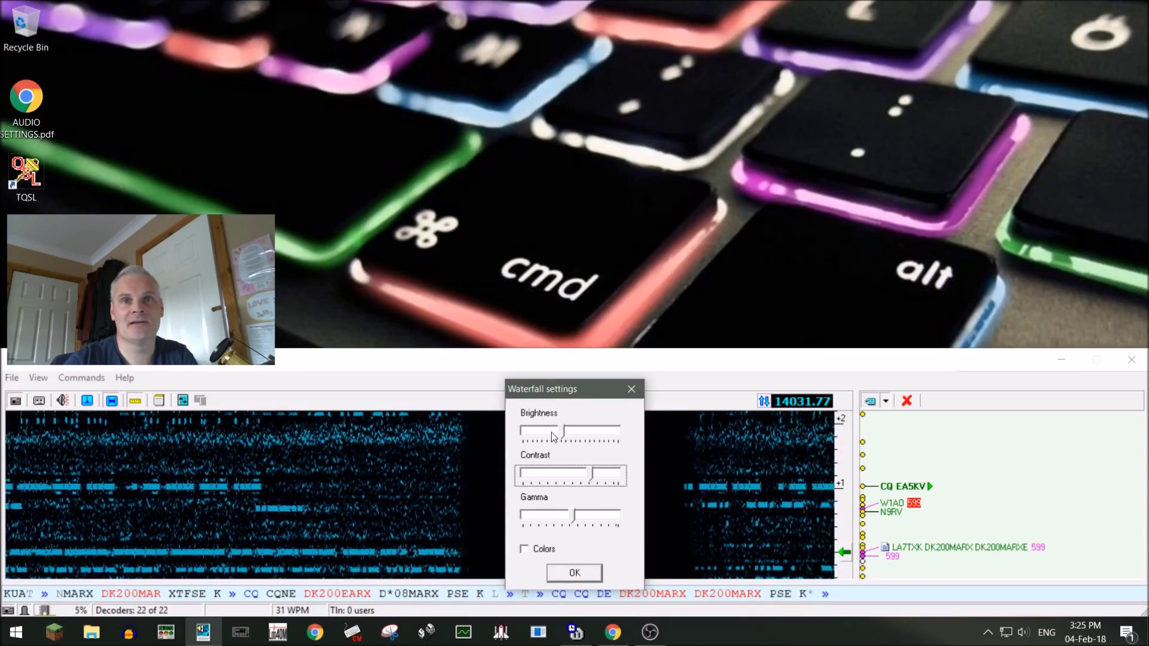
{"action": "mouse_move", "coordinate": [565, 432]}
{"action": "left_mouse_down"}
{"action": "mouse_move", "coordinate": [602, 438]}
{"action": "mouse_move", "coordinate": [558, 436]}
{"action": "mouse_move", "coordinate": [571, 440]}
{"action": "left_mouse_up"}
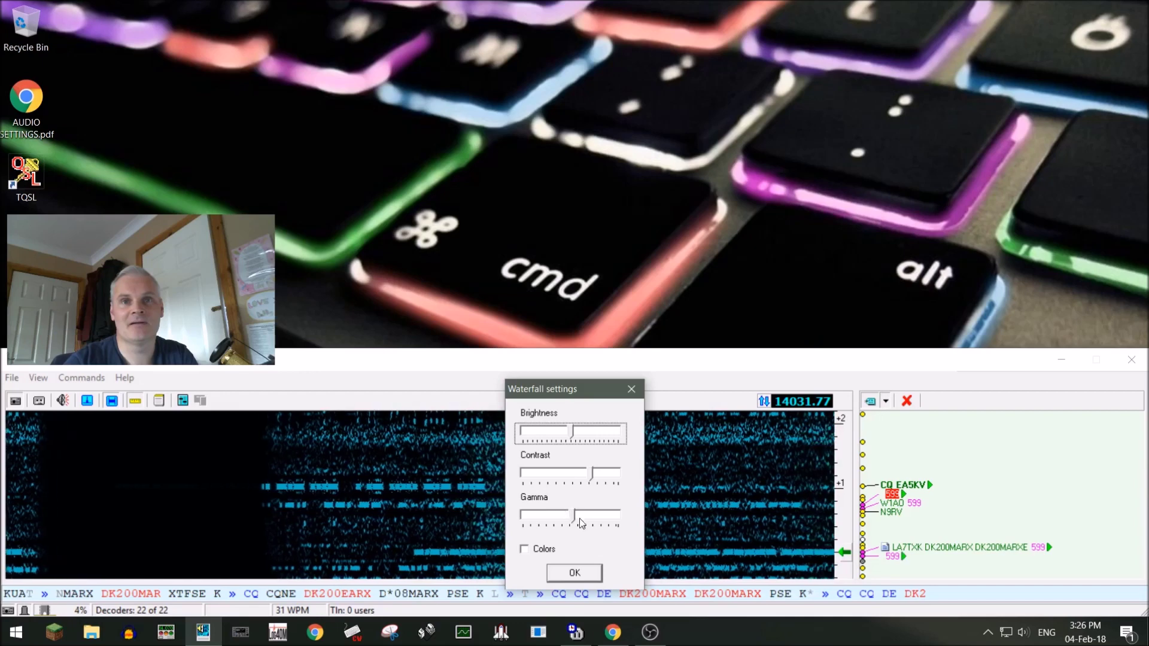
Try the waterfall's Colors option, switch it off again, and accept the waterfall settings.
{"action": "left_click", "coordinate": [529, 552]}
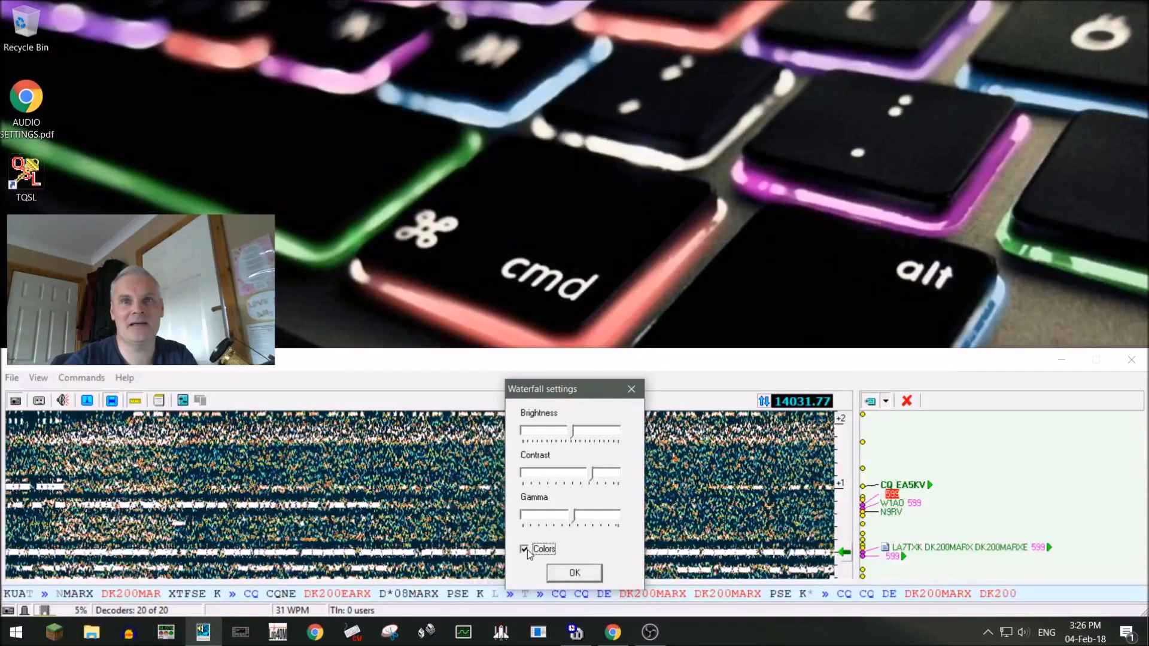
{"action": "left_click", "coordinate": [529, 551]}
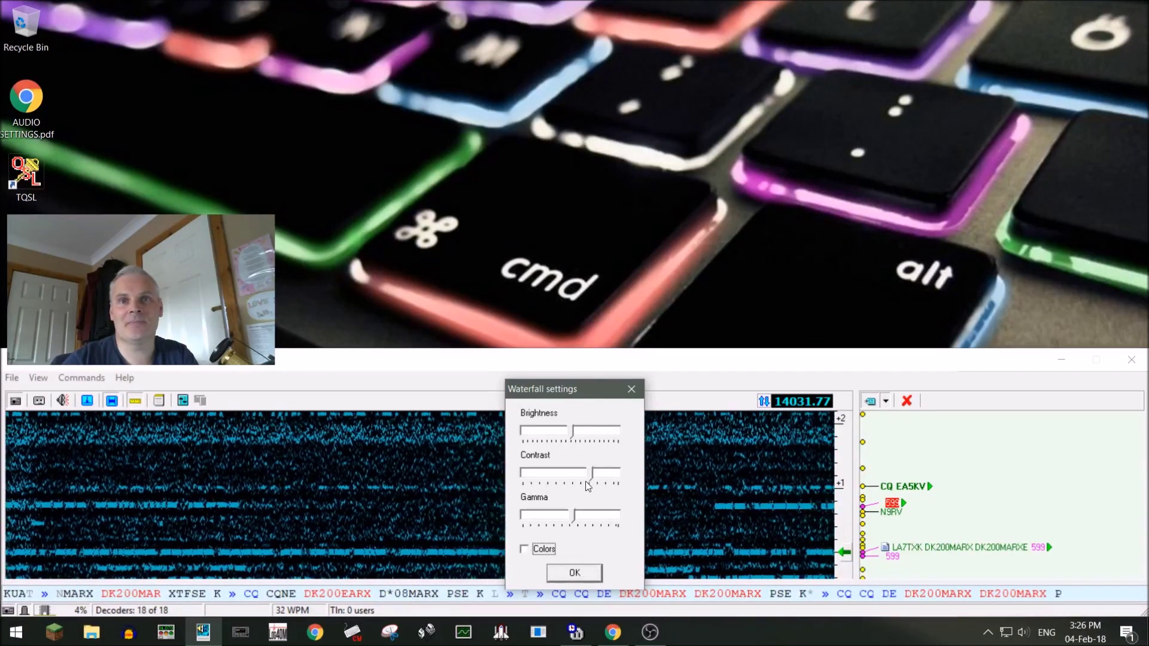
{"action": "left_click", "coordinate": [574, 573]}
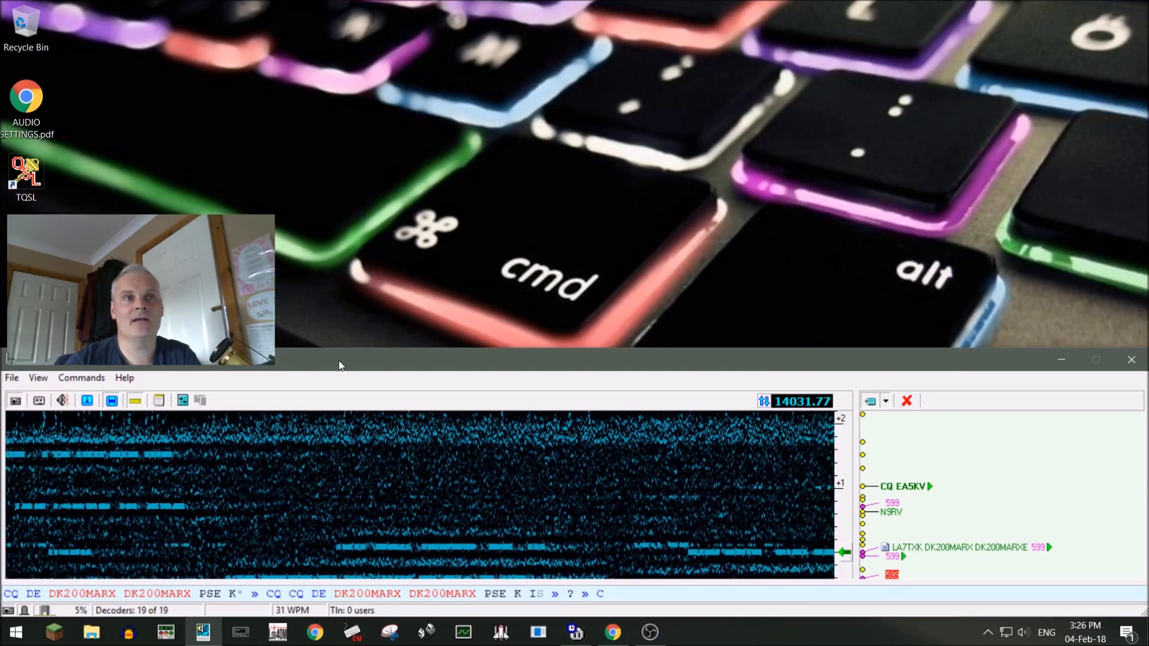
{"action": "left_click", "coordinate": [46, 380]}
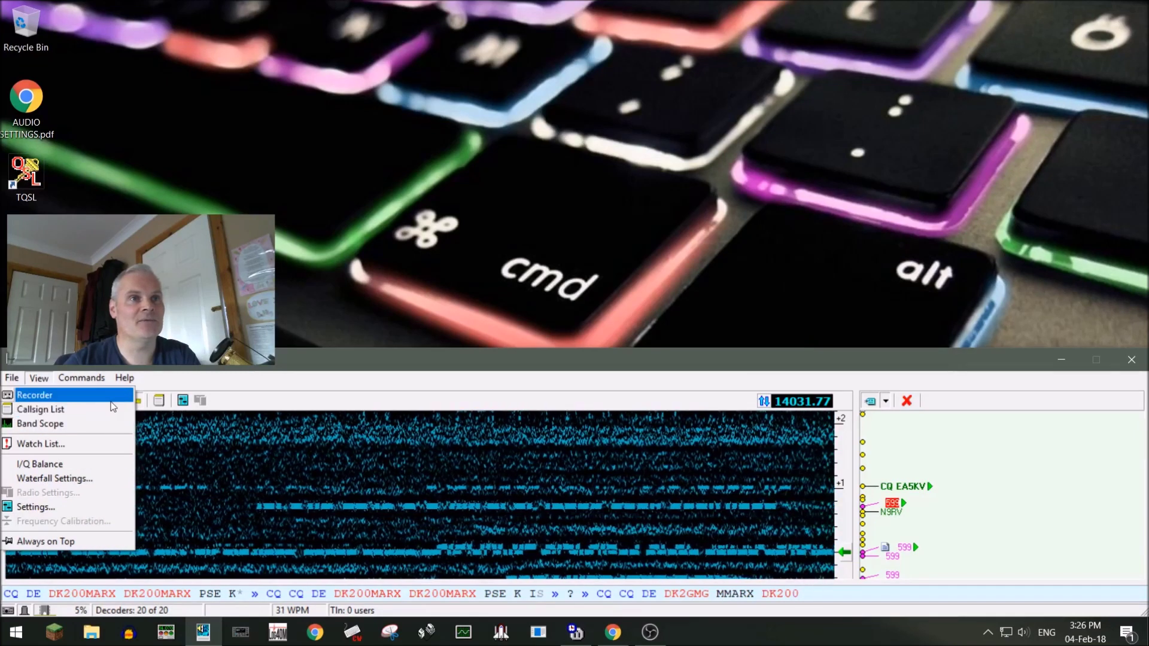
{"action": "left_click", "coordinate": [268, 399]}
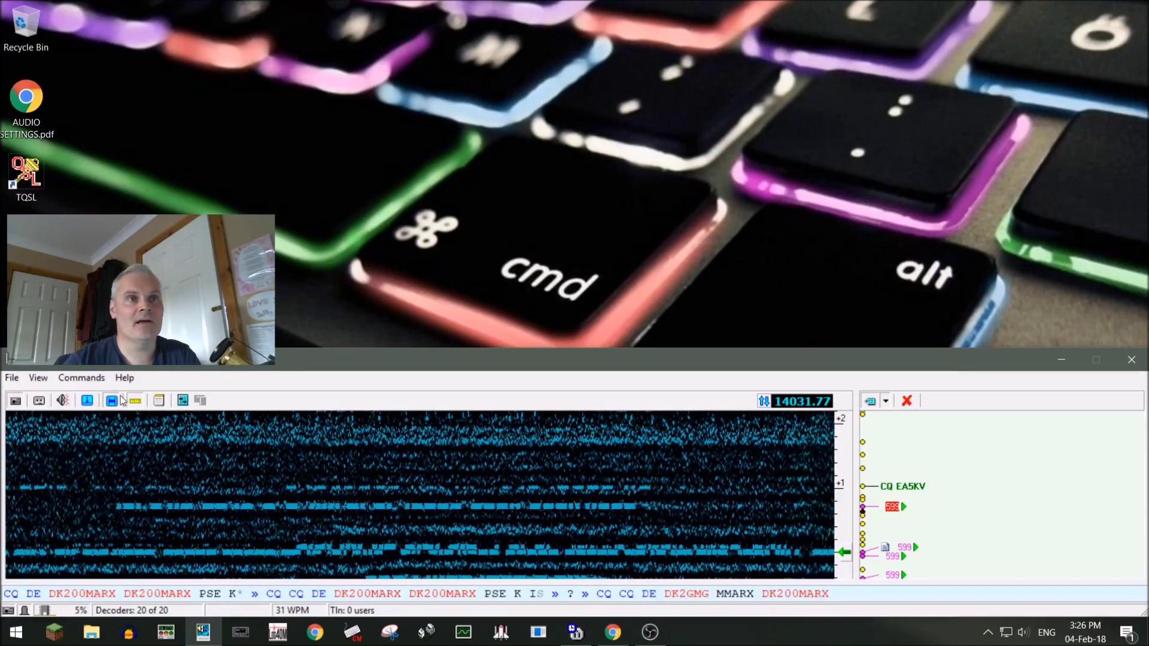
Open the help contents, look over the topic list and the welcome page, and close the help.
{"action": "left_click", "coordinate": [124, 378]}
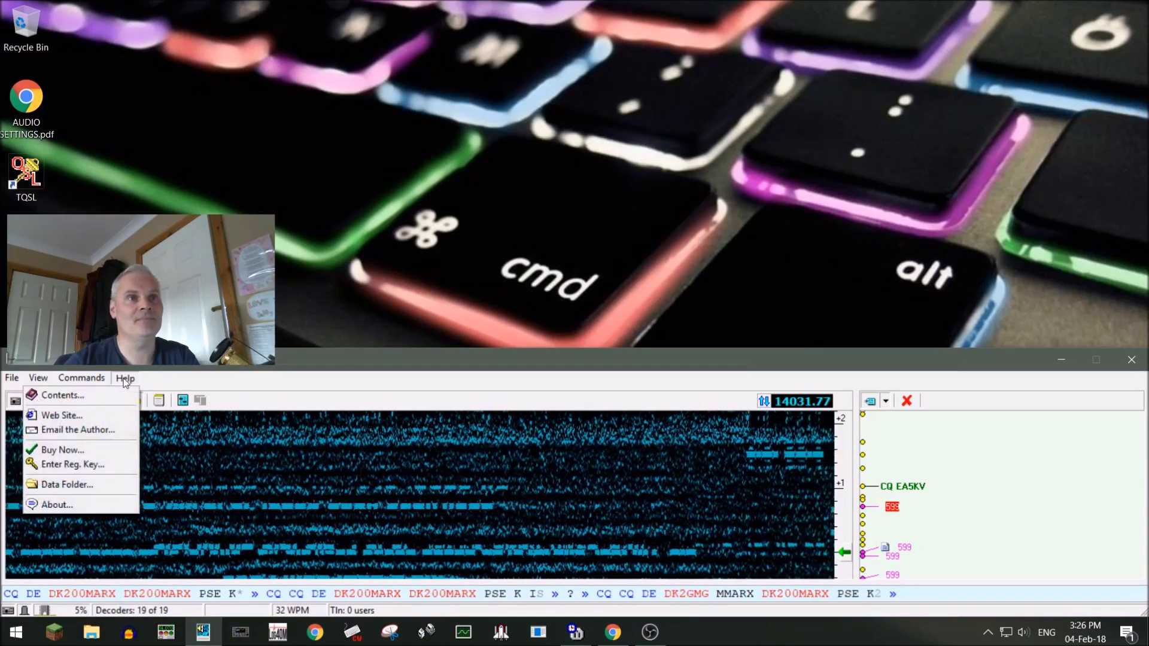
{"action": "mouse_move", "coordinate": [81, 378]}
{"action": "mouse_move", "coordinate": [127, 378]}
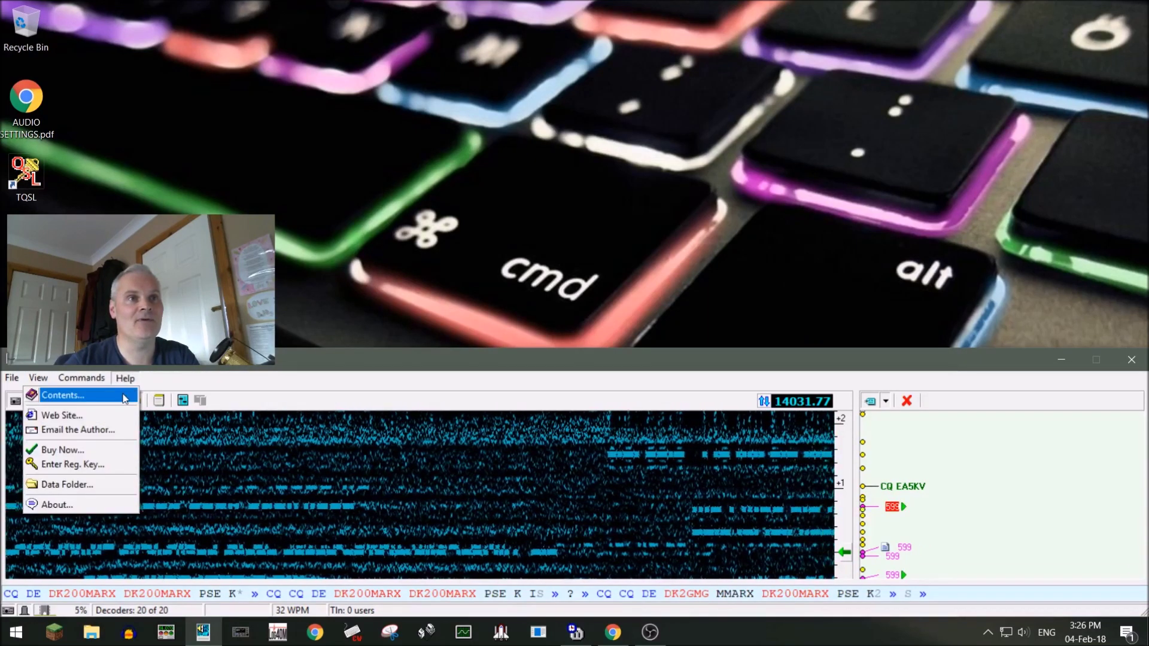
{"action": "left_click", "coordinate": [126, 398]}
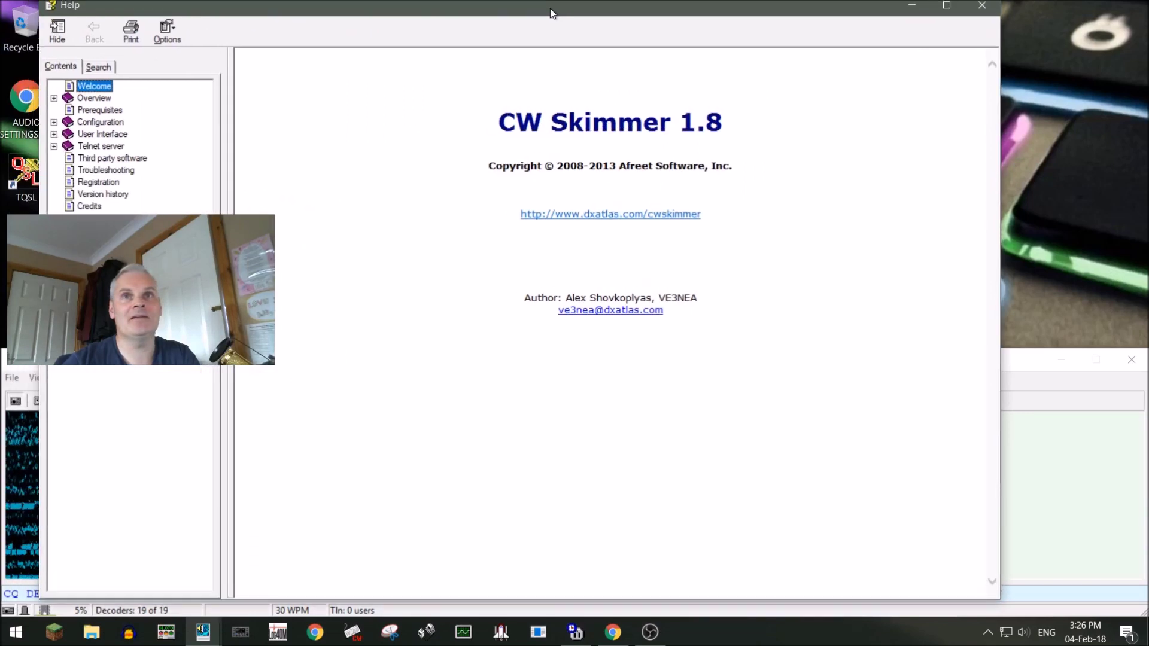
{"action": "left_click_drag", "start_coordinate": [550, 9], "coordinate": [579, 12]}
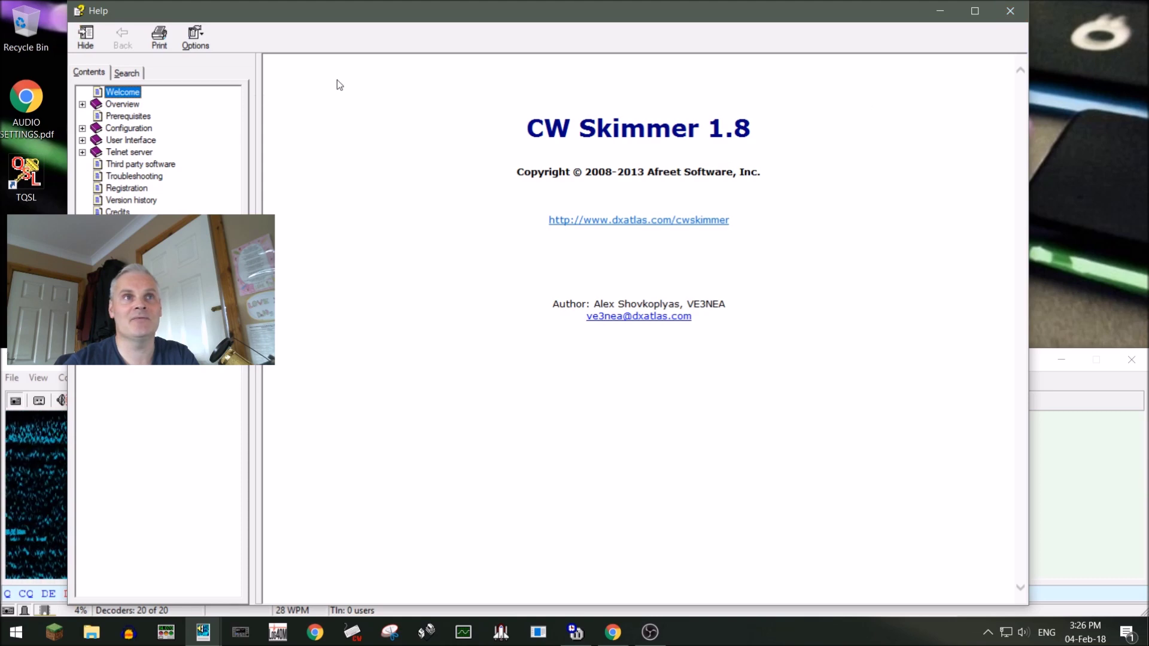
{"action": "left_click", "coordinate": [1010, 11]}
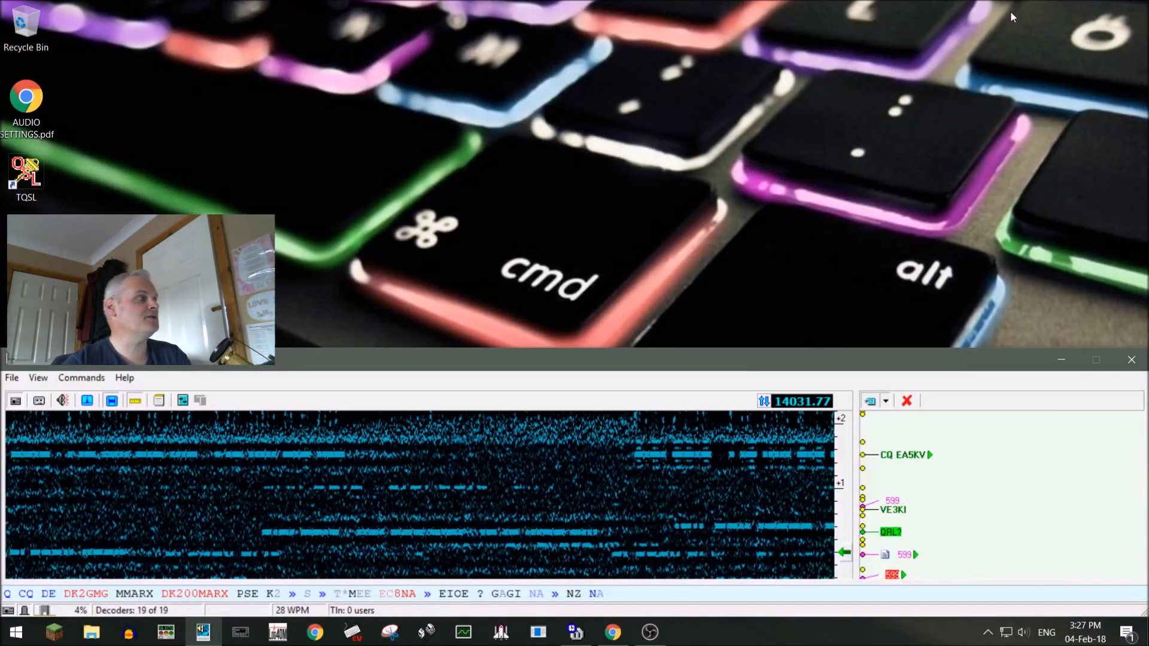